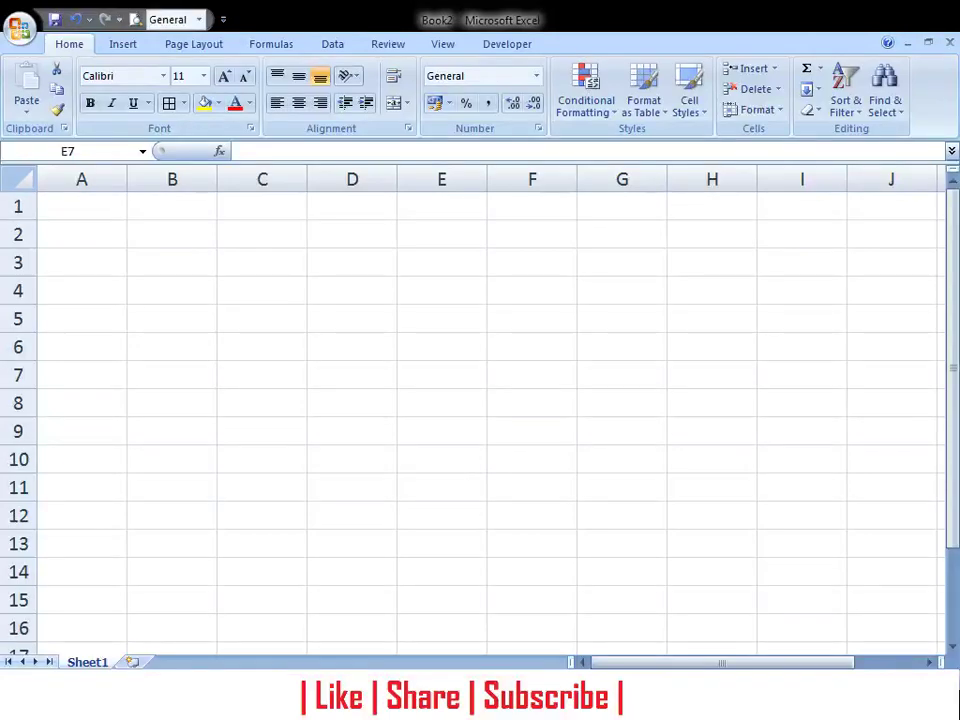
# - Try an entry in A1, then clear it and leave A1 empty
pyautogui.click(117, 207)
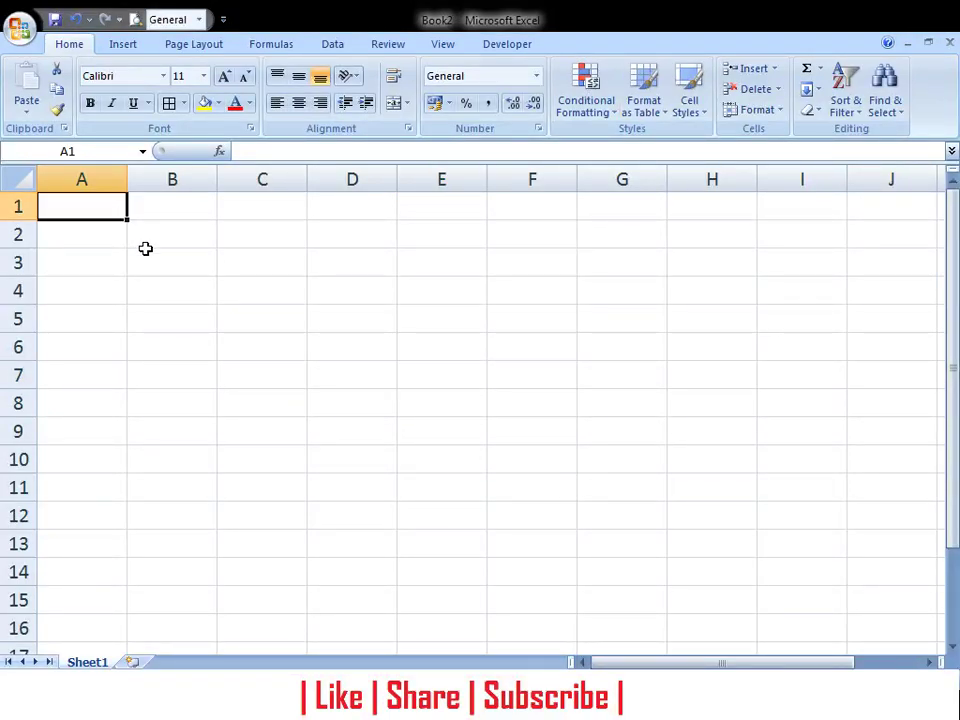
pyautogui.write('ja')
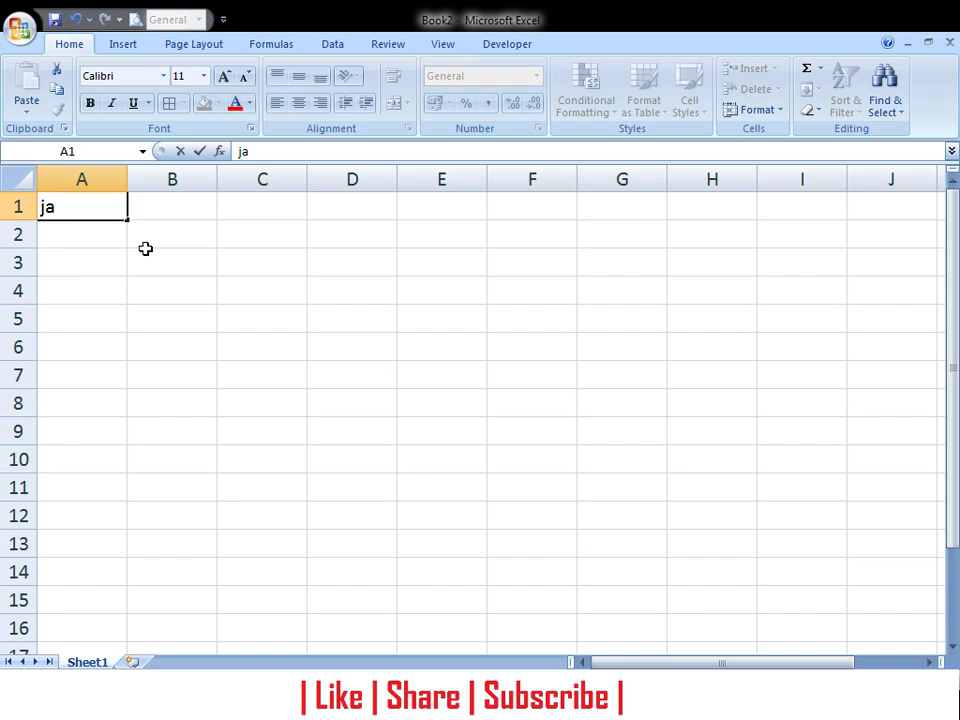
pyautogui.press('BackSpace')
pyautogui.press('BackSpace')
pyautogui.write('JANU')
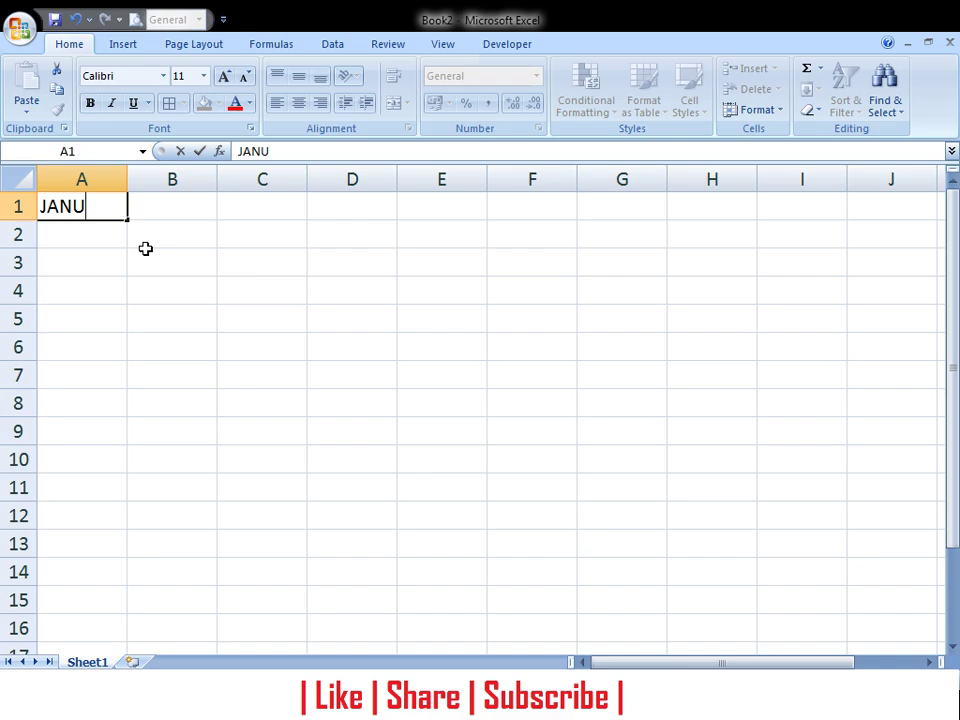
pyautogui.press('BackSpace')
pyautogui.press('BackSpace')
pyautogui.press('Return')
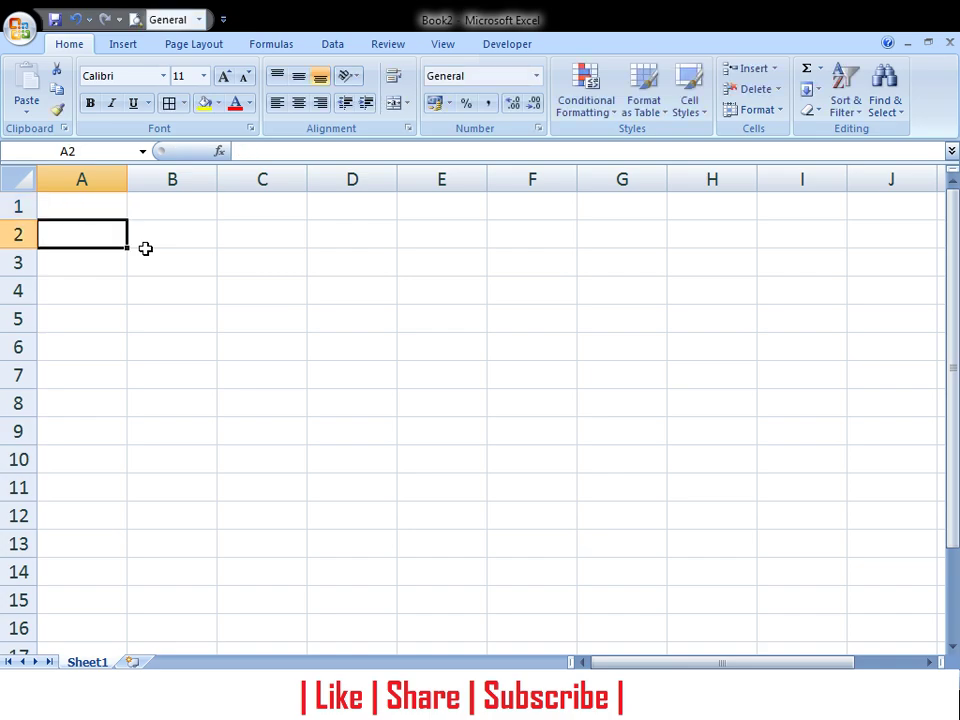
# - Merge A2:D2 and enter a bold, centred FORM title with an outline border
pyautogui.hotkey('shift', 'Right')
pyautogui.hotkey('shift', 'Right')
pyautogui.hotkey('shift', 'Right')
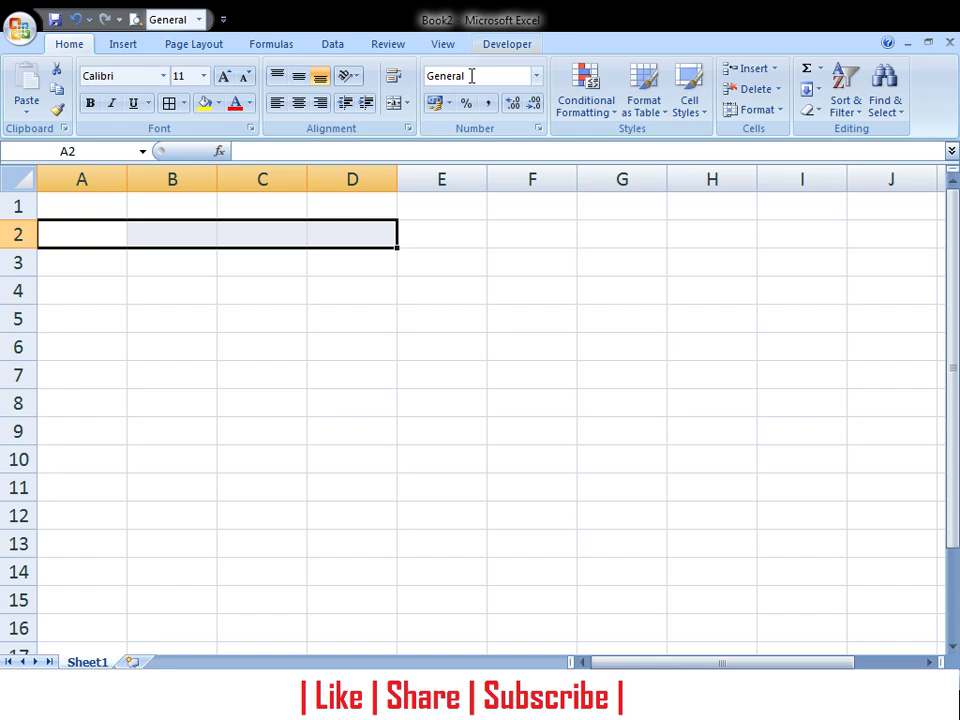
pyautogui.click(393, 104)
pyautogui.write('FO')
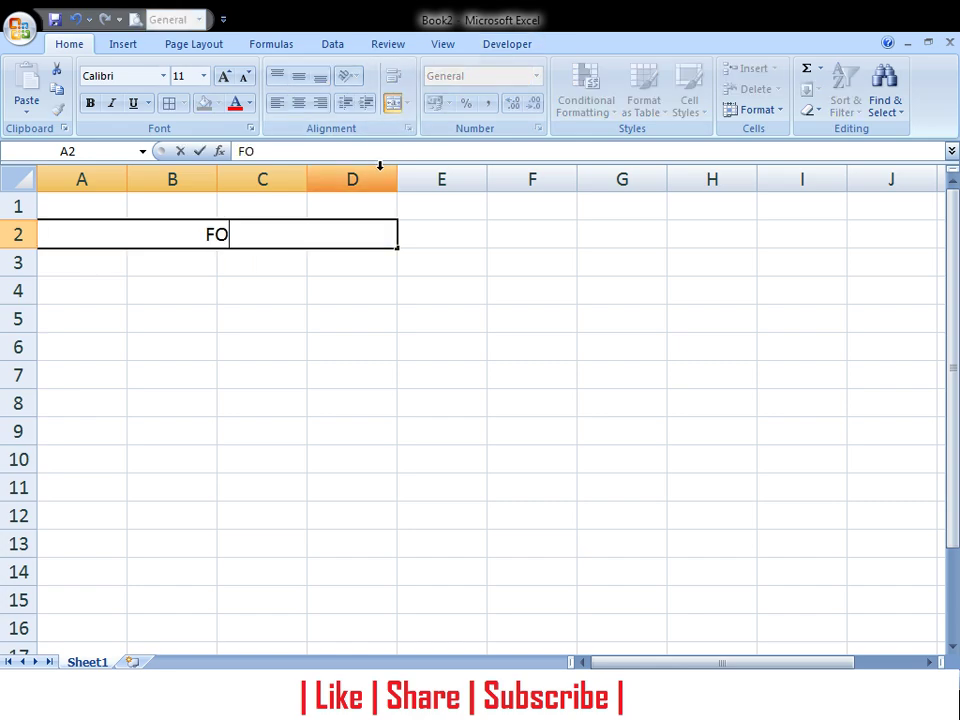
pyautogui.write('RM')
pyautogui.hotkey('ctrl', 'Return')
pyautogui.hotkey('ctrl', 'b')
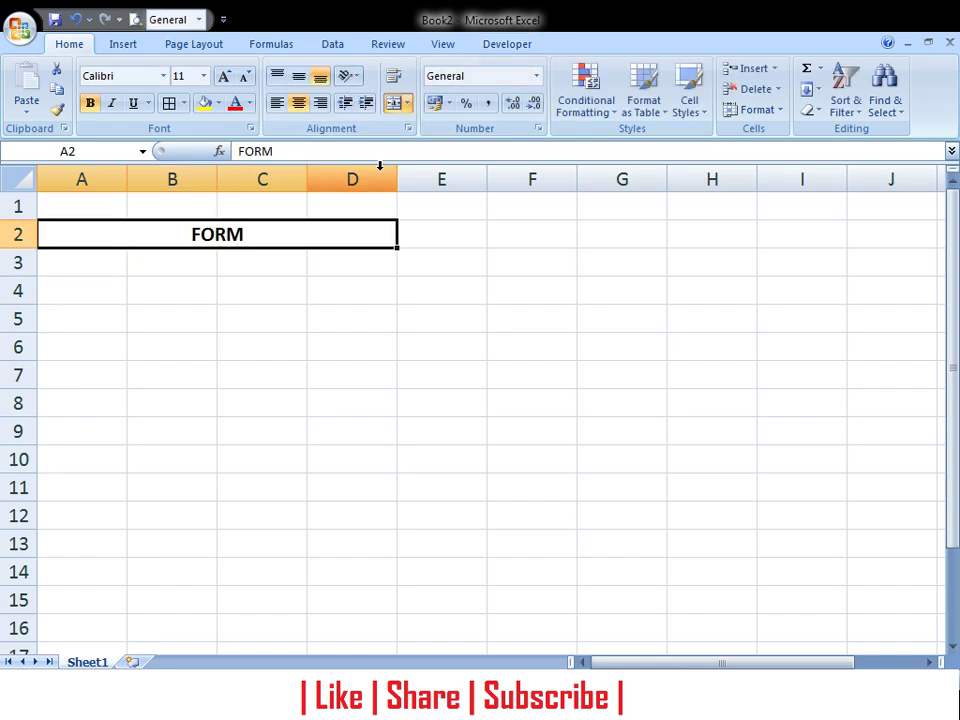
pyautogui.click(458, 310)
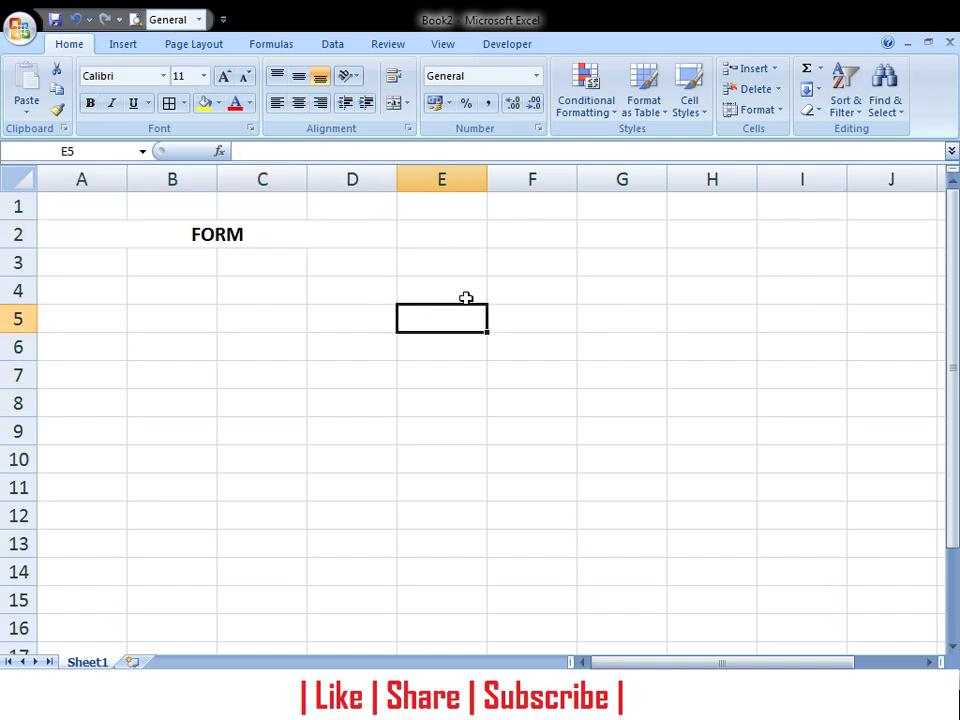
pyautogui.click(365, 245)
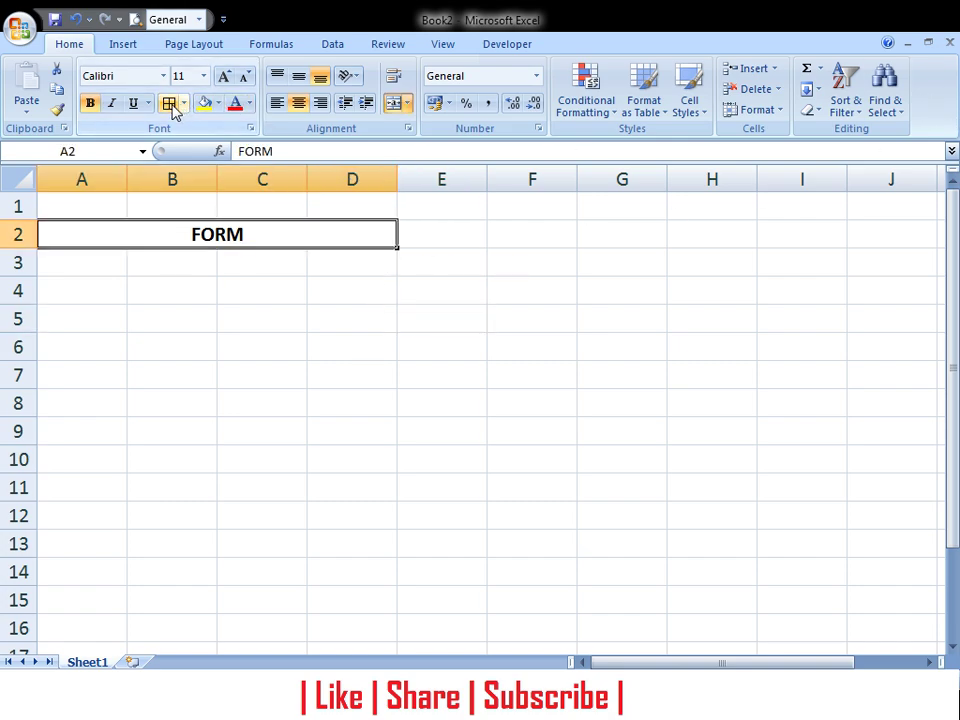
pyautogui.click(251, 315)
pyautogui.click(528, 270)
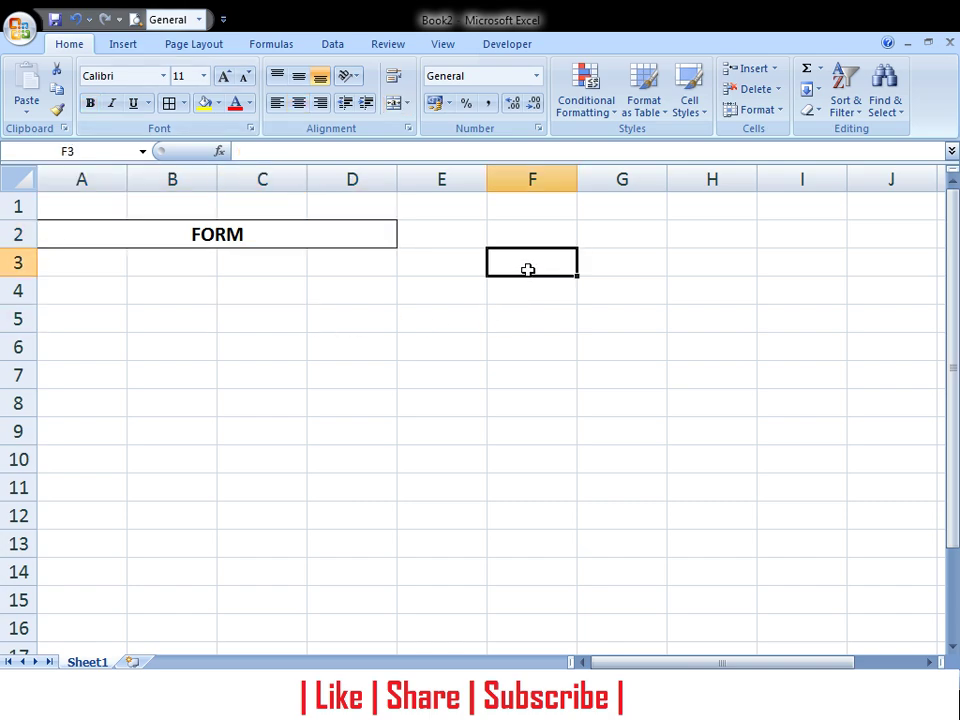
# - Enter the labels GENDER in A4 and YEAR in A6, ending at cell E4
pyautogui.press('Left')
pyautogui.press('Left')
pyautogui.press('Left')
pyautogui.press('Left')
pyautogui.press('Left')
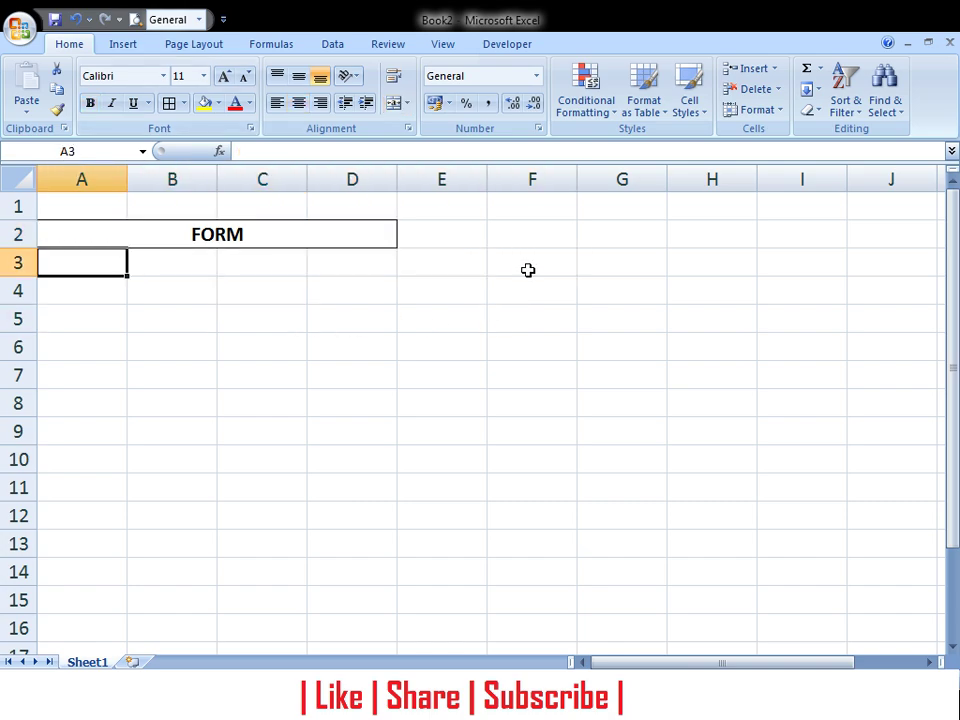
pyautogui.press('Down')
pyautogui.write('GE')
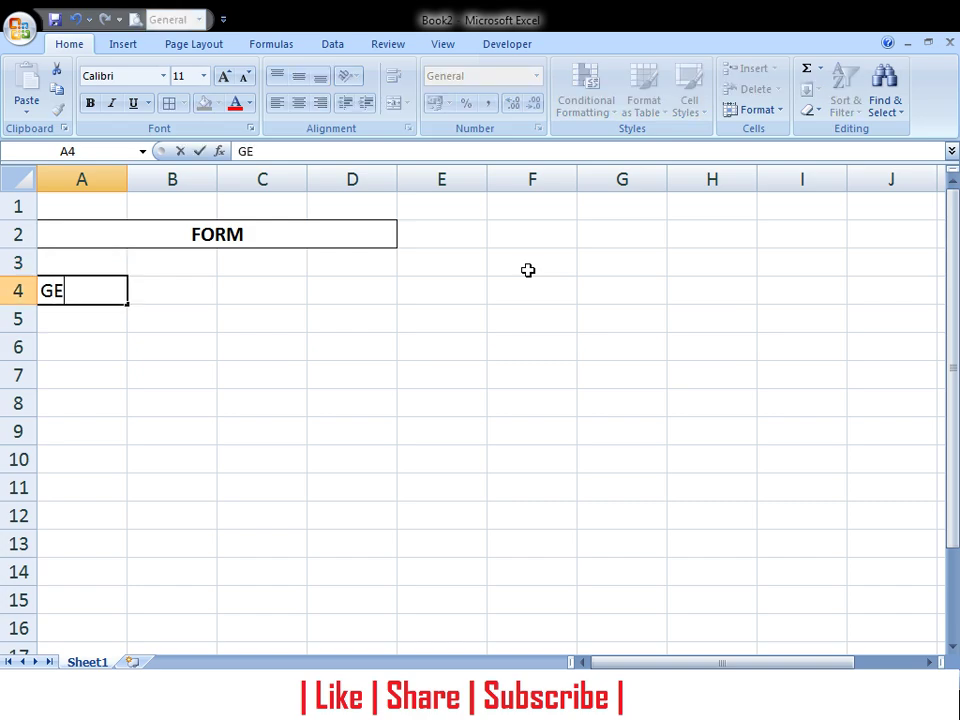
pyautogui.write('NDER')
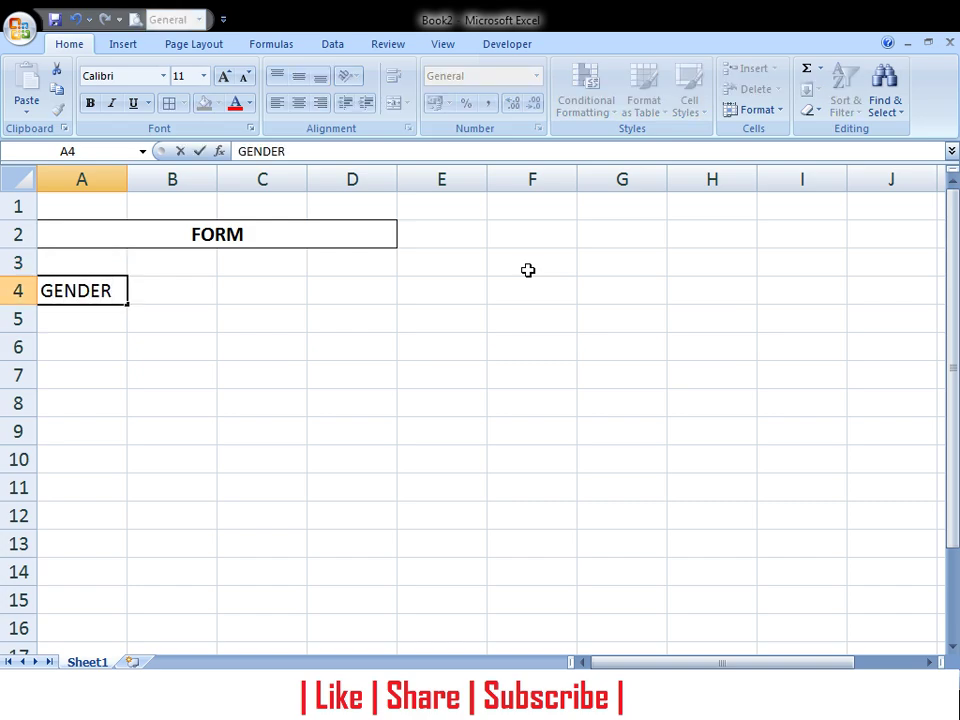
pyautogui.press('Return')
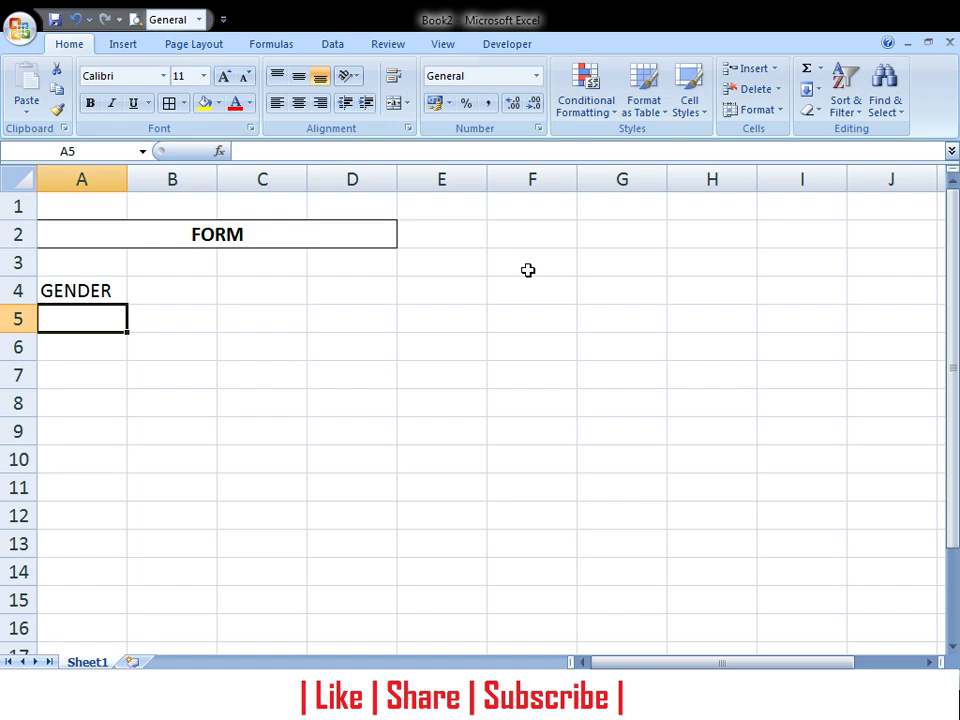
pyautogui.press('Return')
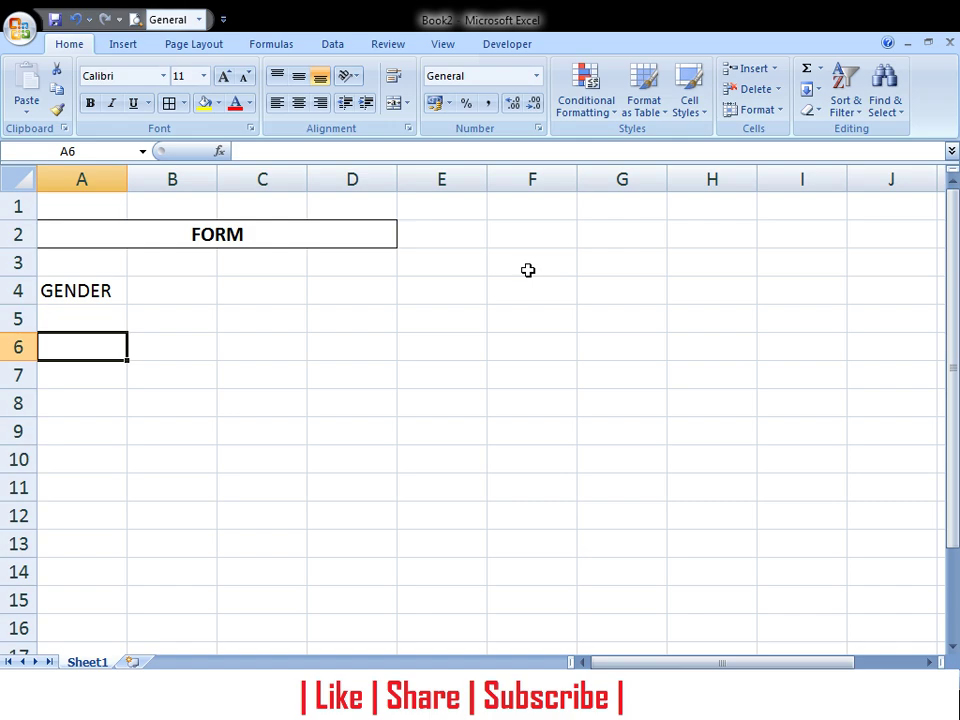
pyautogui.write('YEAR')
pyautogui.press('Return')
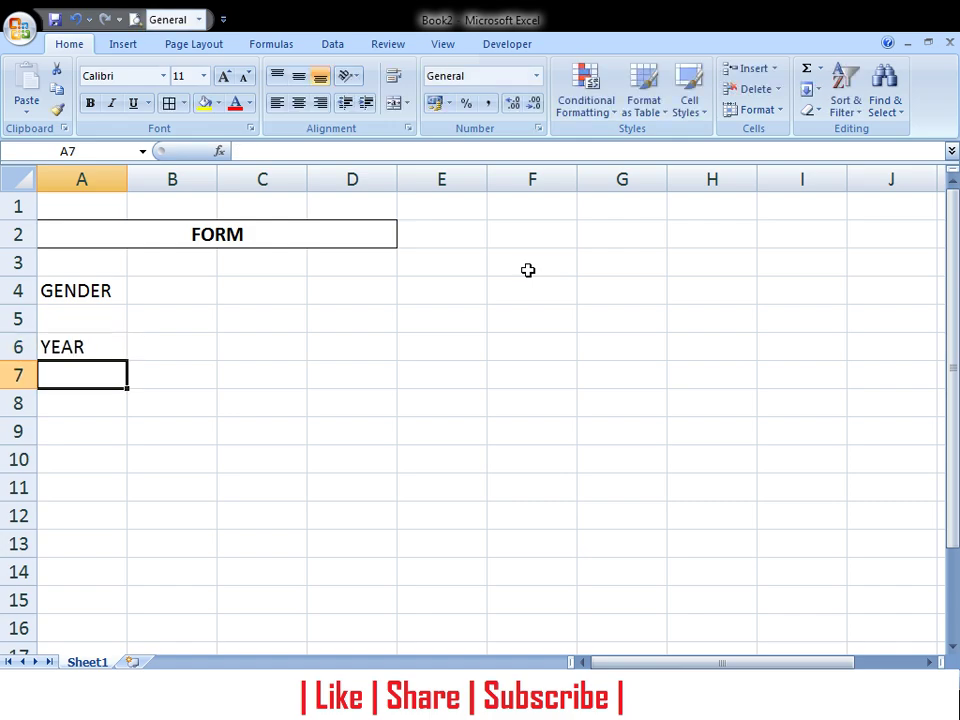
pyautogui.press('Up')
pyautogui.press('Up')
pyautogui.press('Up')
pyautogui.press('Right')
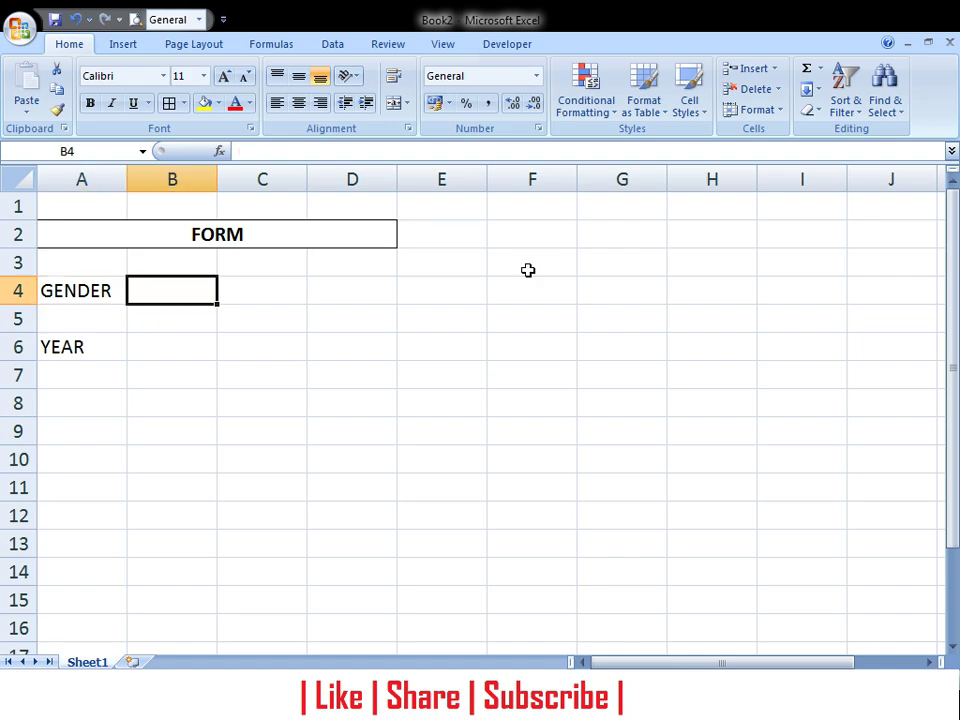
pyautogui.press('Right')
pyautogui.press('Right')
pyautogui.press('Right')
pyautogui.press('Left')
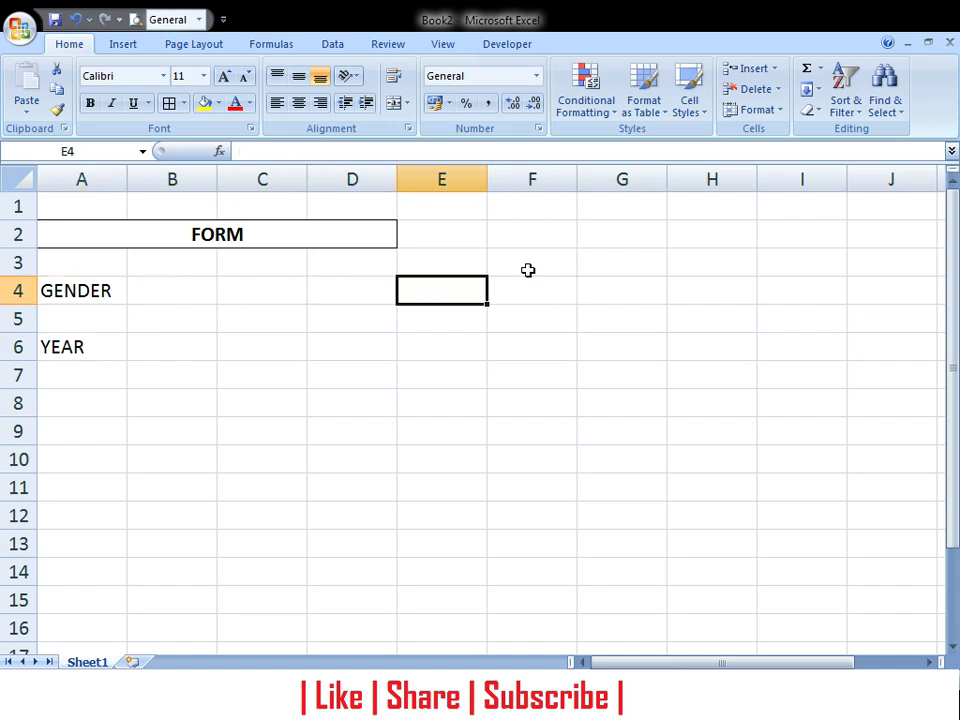
# - Enter MALE, FEMALE and OTHER down E4:E6, then return to the A6 label
pyautogui.write('MALE')
pyautogui.press('Return')
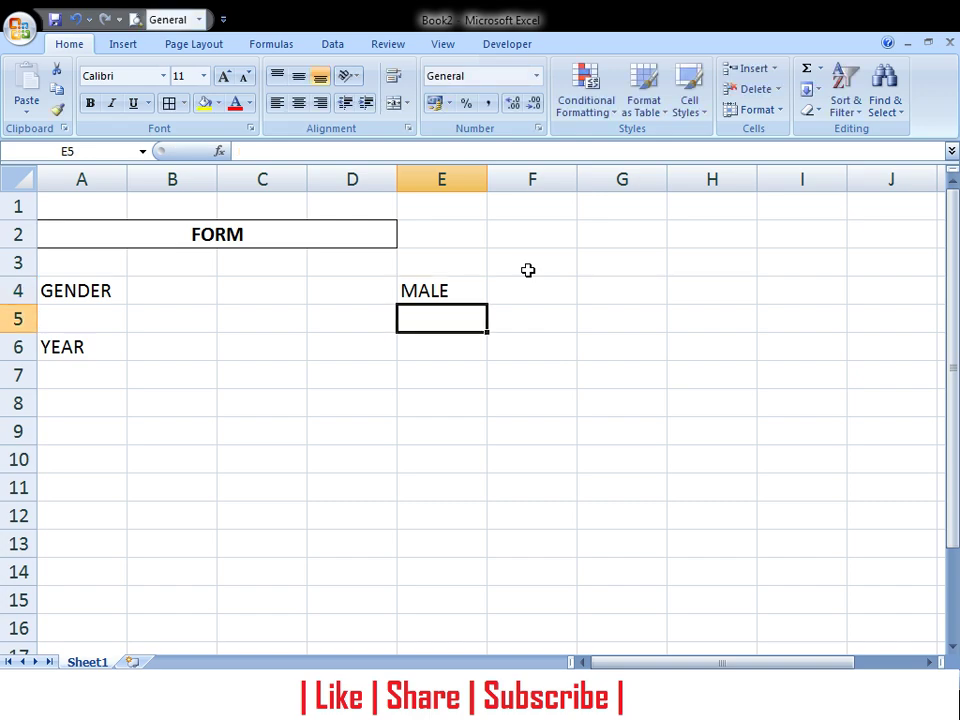
pyautogui.write('FEMALE')
pyautogui.press('Return')
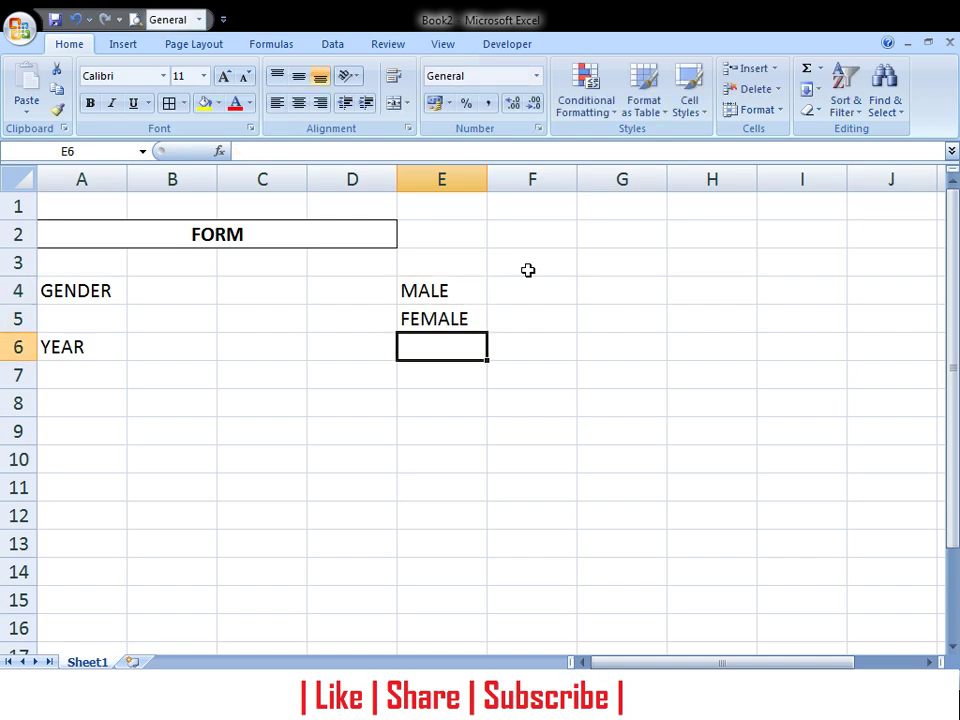
pyautogui.write('OTHER')
pyautogui.press('Return')
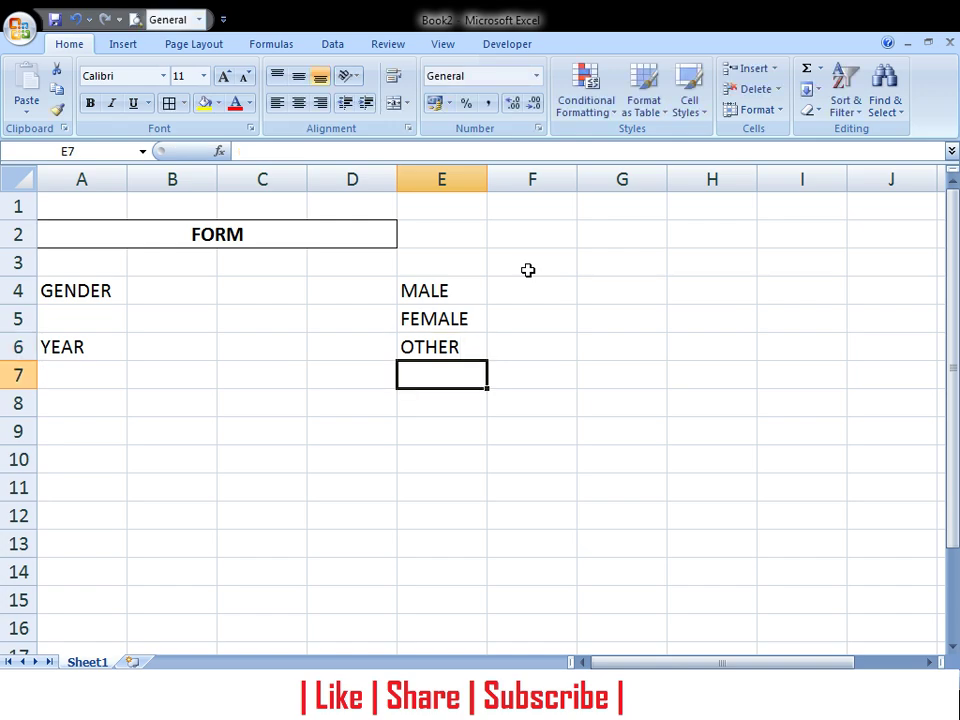
pyautogui.press('Up')
pyautogui.press('Up')
pyautogui.press('Up')
pyautogui.press('Right')
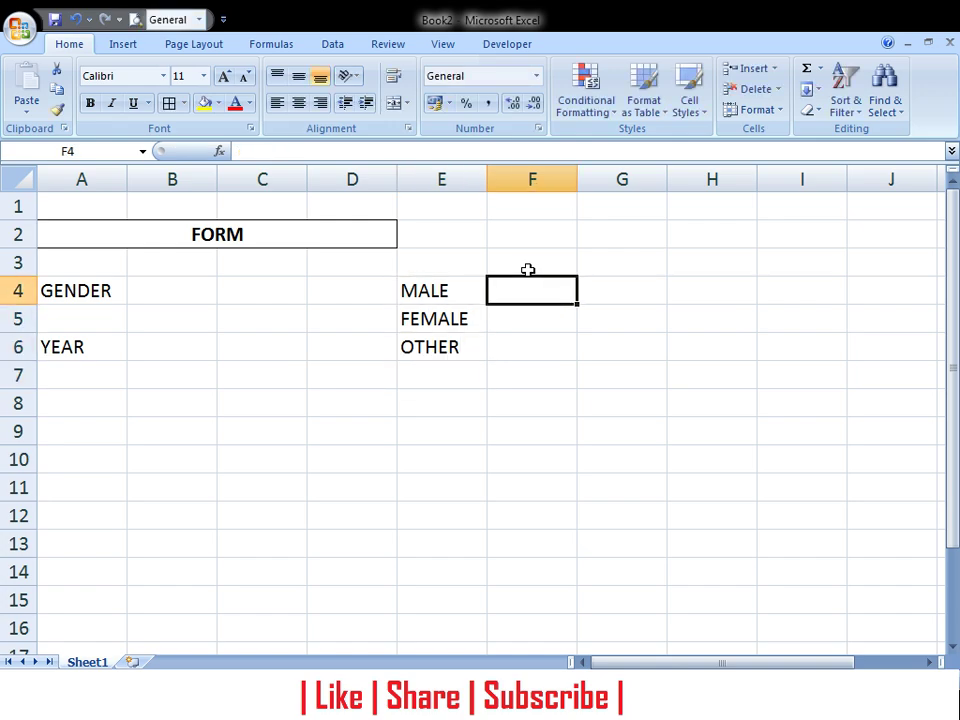
pyautogui.press('Down')
pyautogui.press('Down')
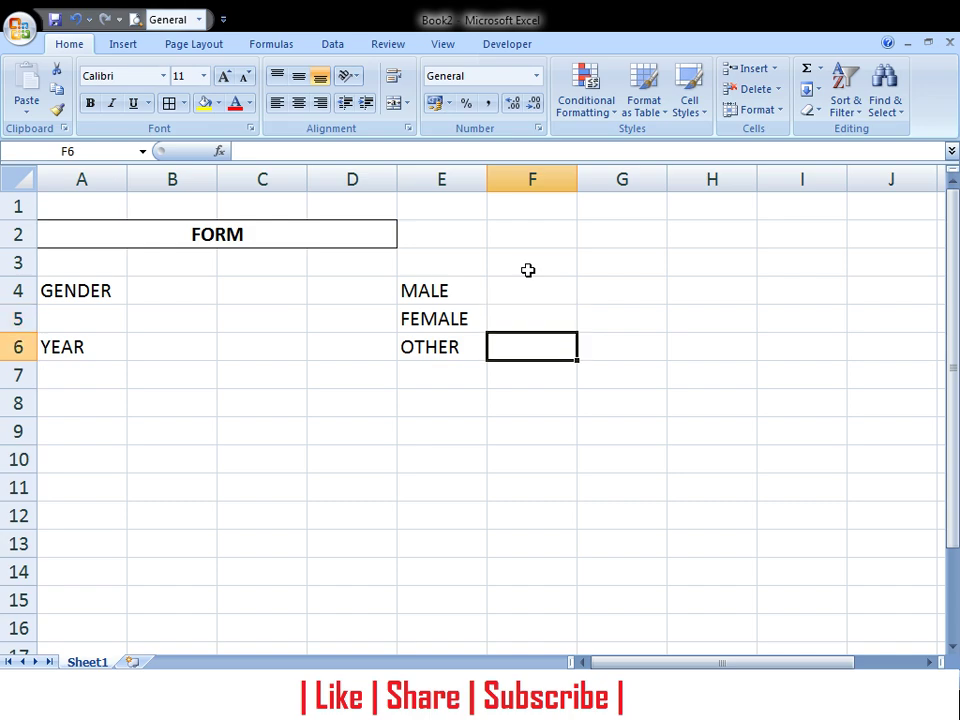
pyautogui.press('Left')
pyautogui.press('Left')
pyautogui.press('Left')
pyautogui.press('Left')
pyautogui.press('Left')
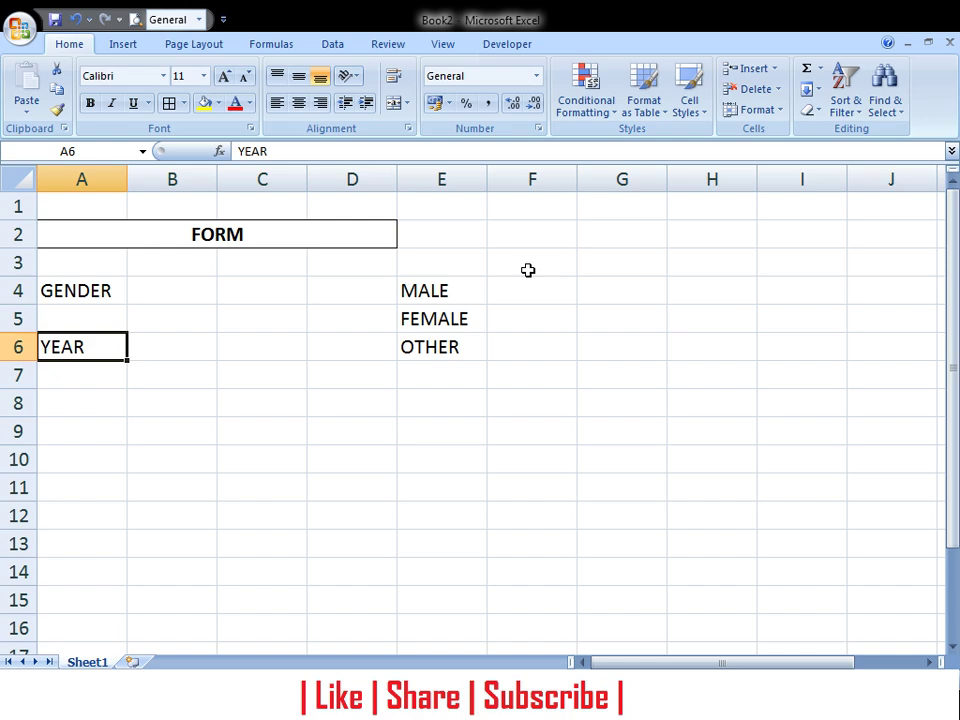
# - Replace the A6 label with DATE OF BIRTH, after first trying DOB
pyautogui.write('DOB')
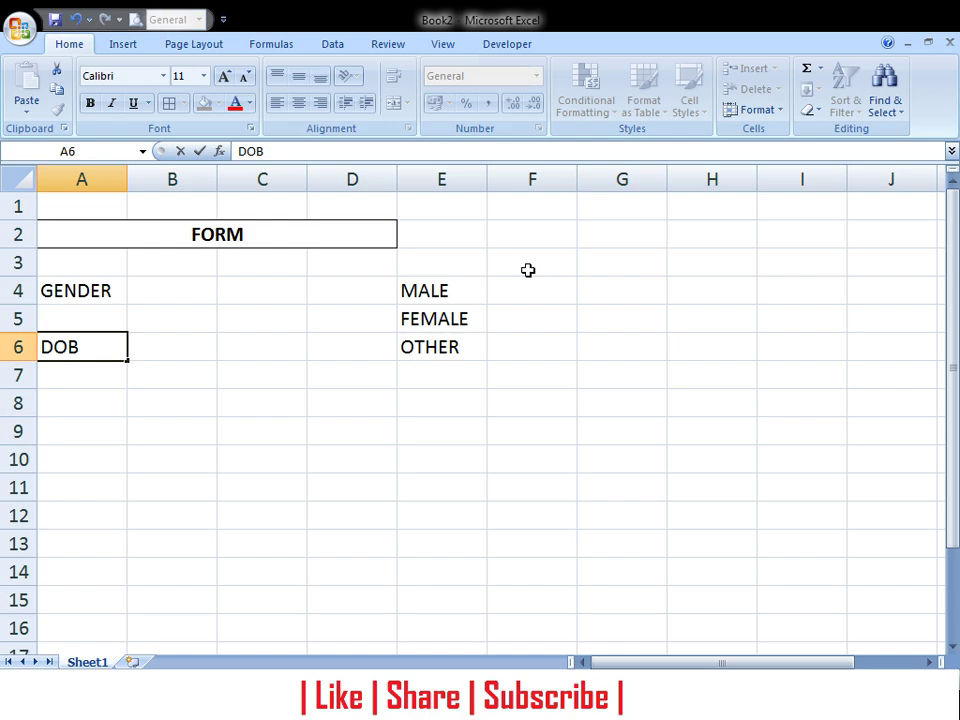
pyautogui.press('Return')
pyautogui.press('Up')
pyautogui.press('Right')
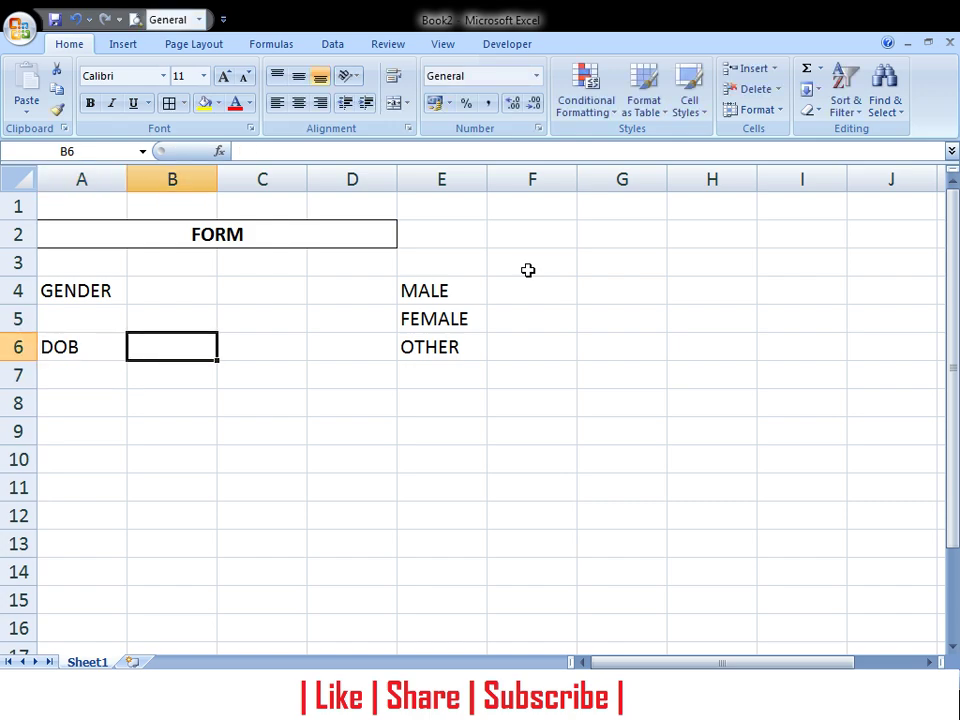
pyautogui.press('Left')
pyautogui.write('DATE ')
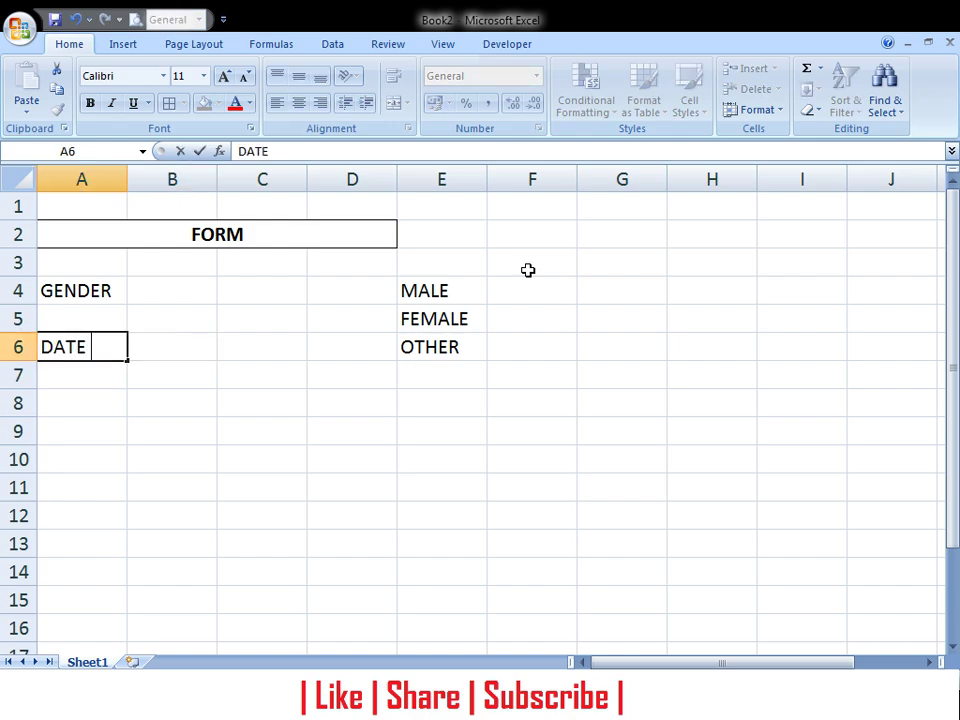
pyautogui.write('OF BI')
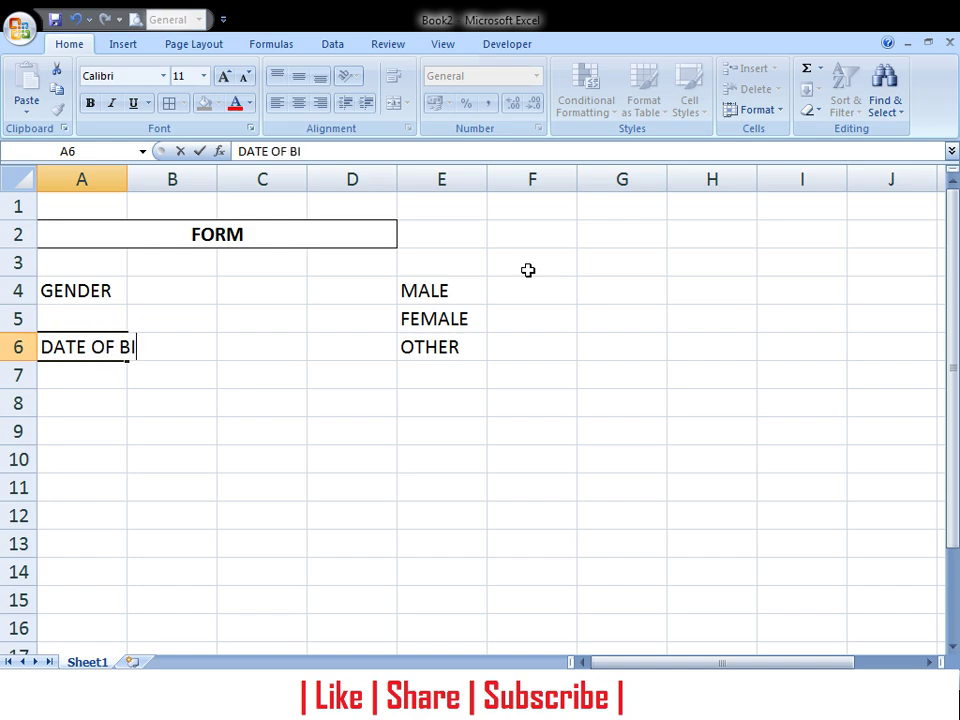
pyautogui.write('RTH')
pyautogui.press('Return')
pyautogui.press('Up')
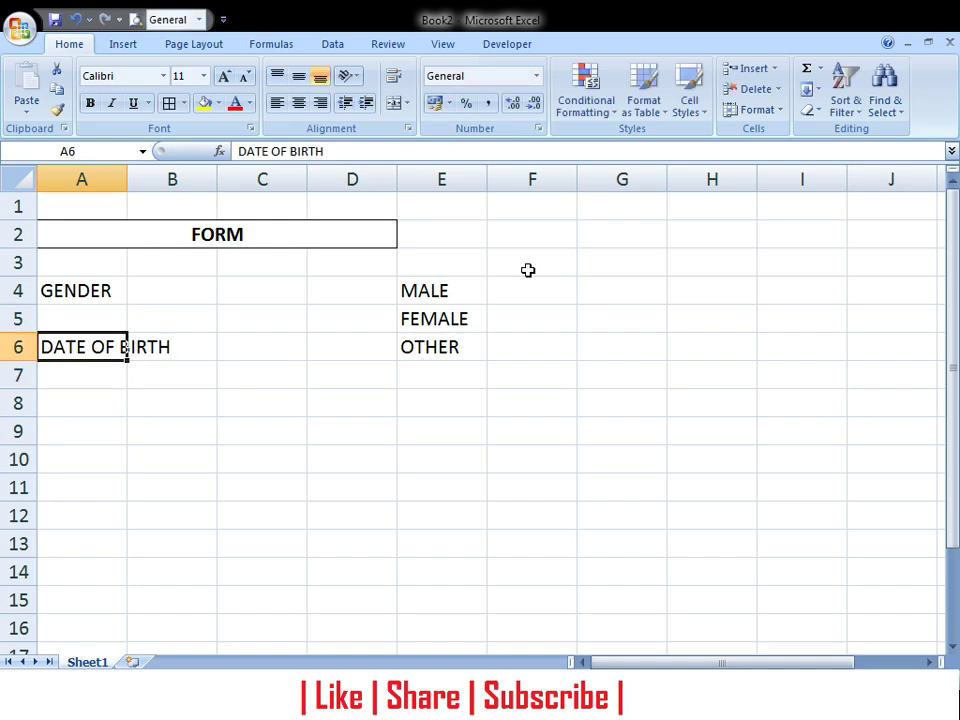
# - Autofit column A to the new label and enter 1 in F4
pyautogui.doubleClick(128, 179)
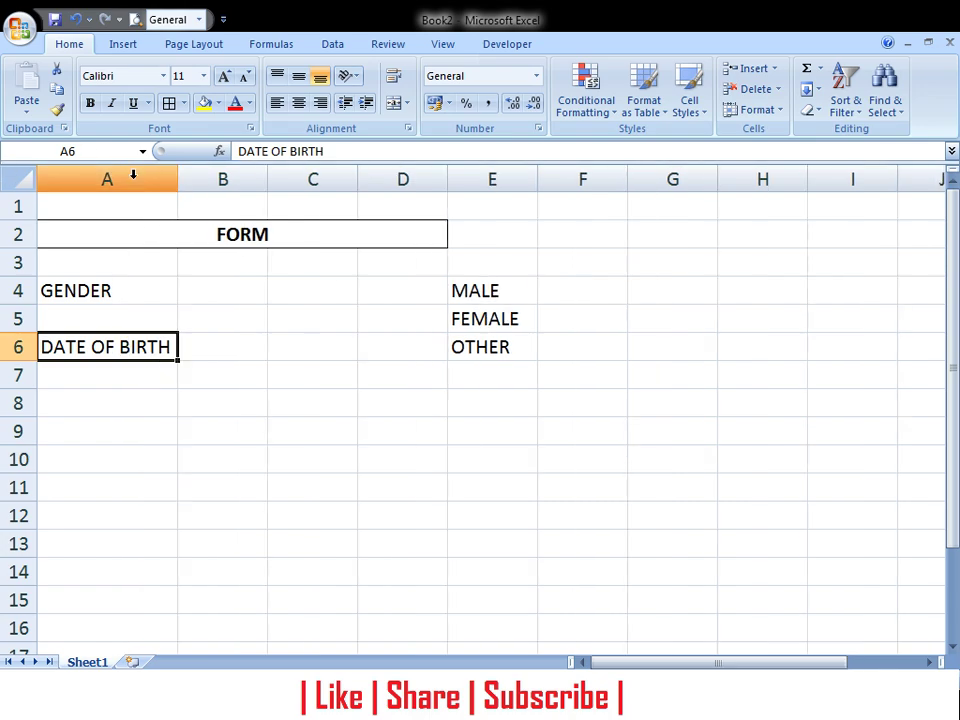
pyautogui.click(227, 344)
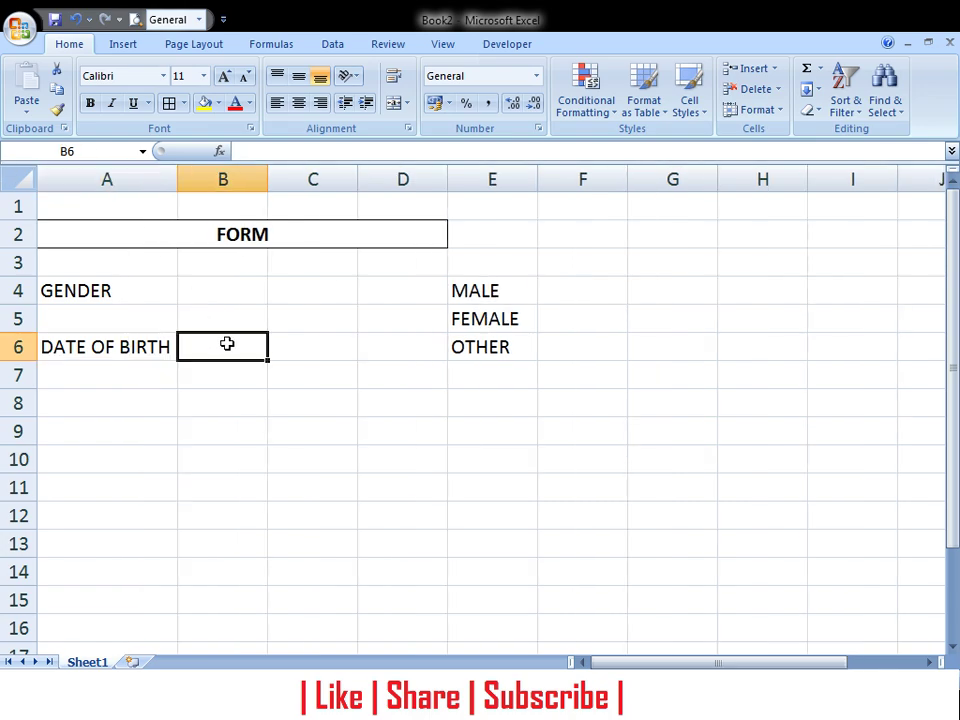
pyautogui.click(573, 292)
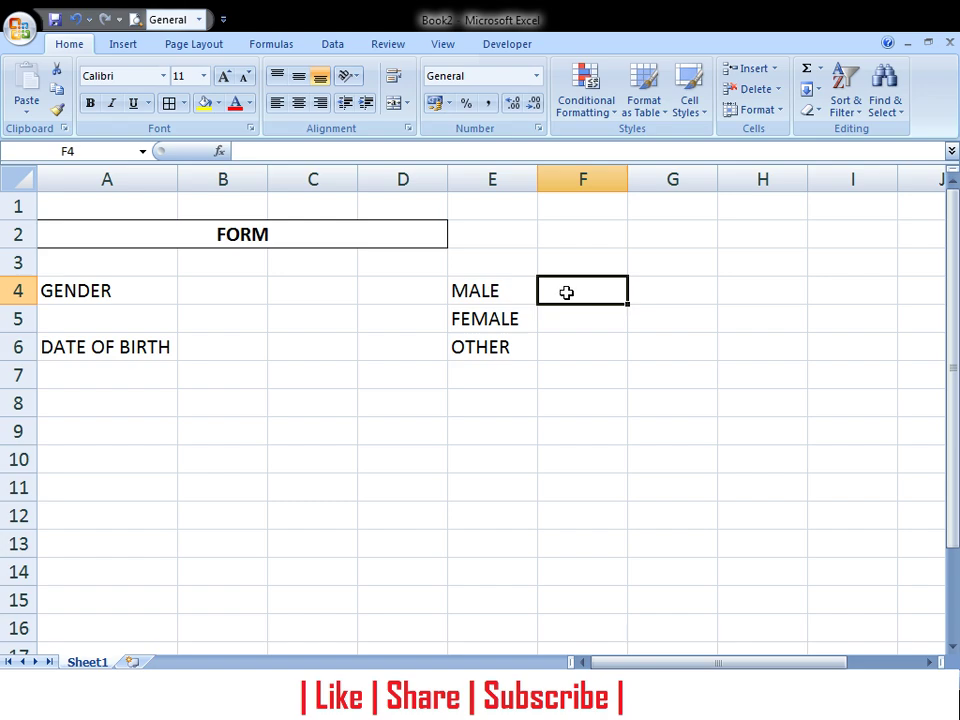
pyautogui.write('1')
pyautogui.press('Return')
# - Enter 2 to 5 below the 1 in column F and fill the series to 31
pyautogui.write('2')
pyautogui.press('Return')
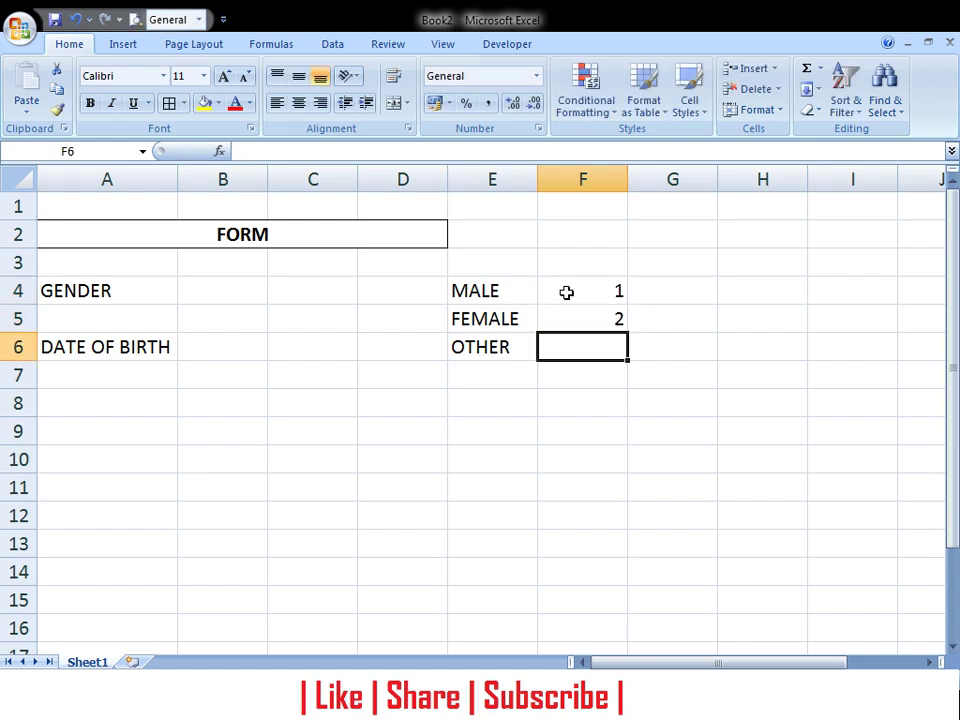
pyautogui.write('3')
pyautogui.press('Return')
pyautogui.write('4 5')
pyautogui.press('Return')
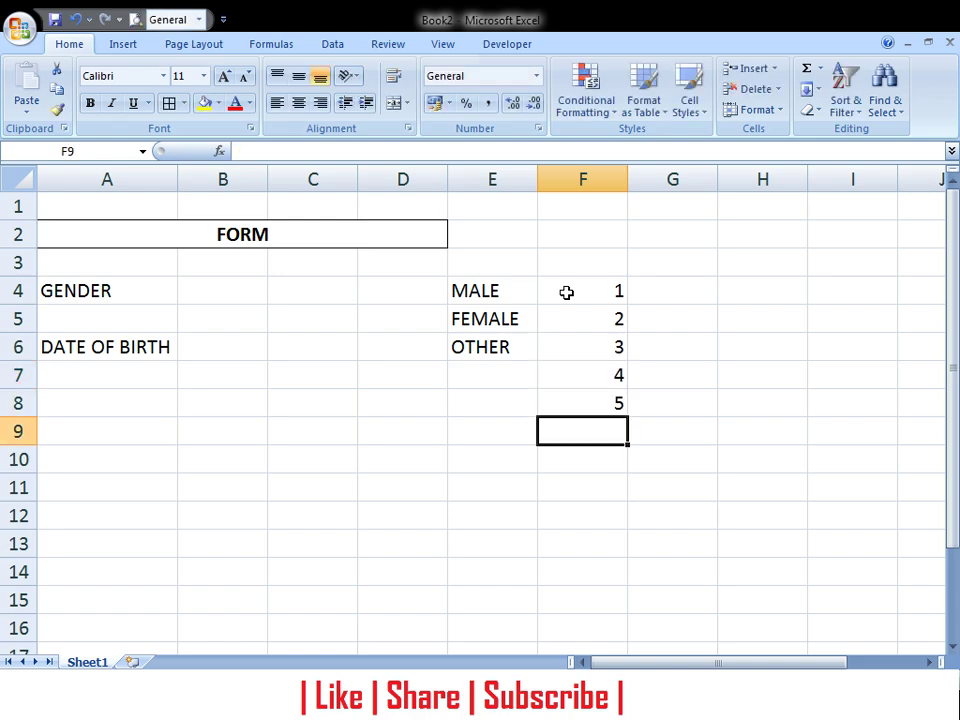
pyautogui.moveTo(598, 290); pyautogui.dragTo(589, 429)
pyautogui.moveTo(617, 292)
pyautogui.mouseDown()
pyautogui.moveTo(631, 649)
pyautogui.moveTo(622, 664)
pyautogui.mouseUp()
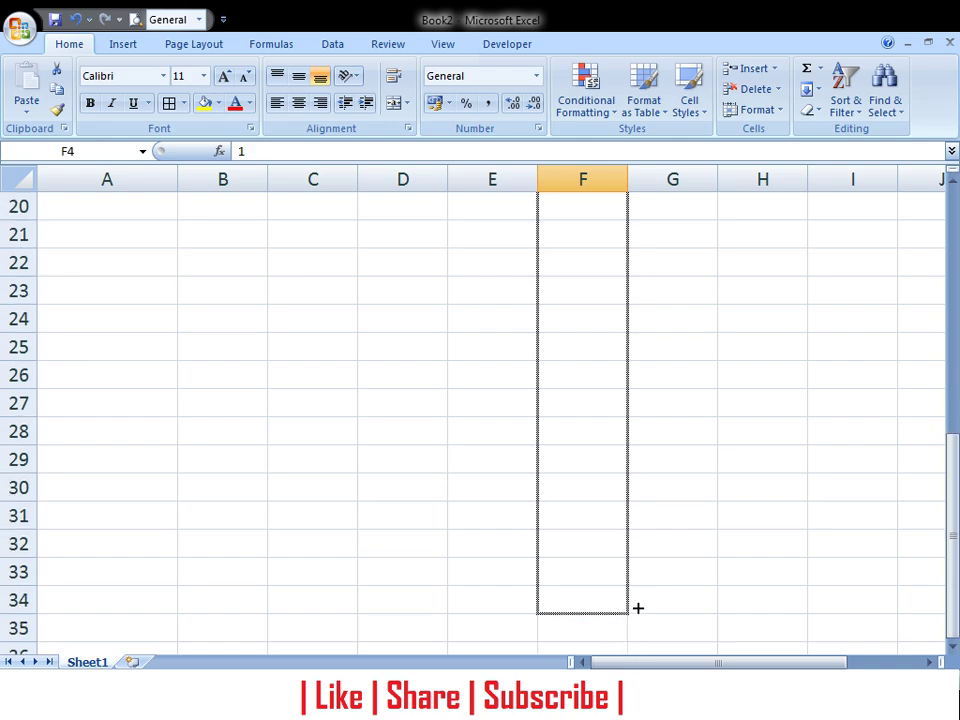
pyautogui.moveTo(638, 608); pyautogui.dragTo(636, 617)
pyautogui.click(681, 495)
pyautogui.scroll(6, 683, 490)
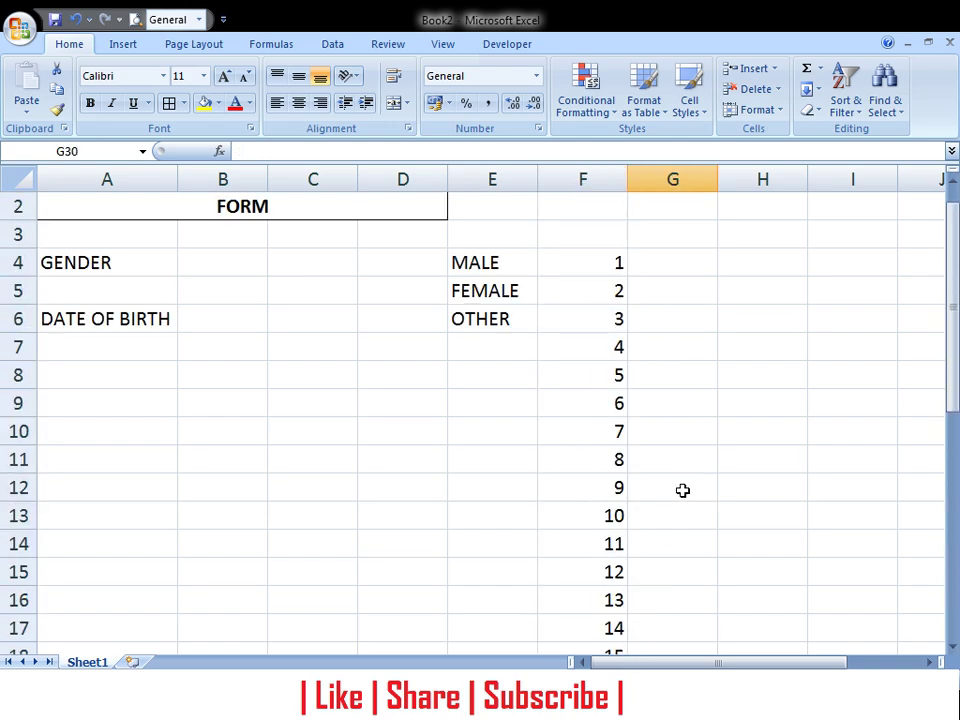
pyautogui.scroll(1, 690, 317)
# - Enter JANUARY and FEBRUARY in G4:G5 and fill the months down to DECEMBER
pyautogui.click(692, 285)
pyautogui.write('JA')
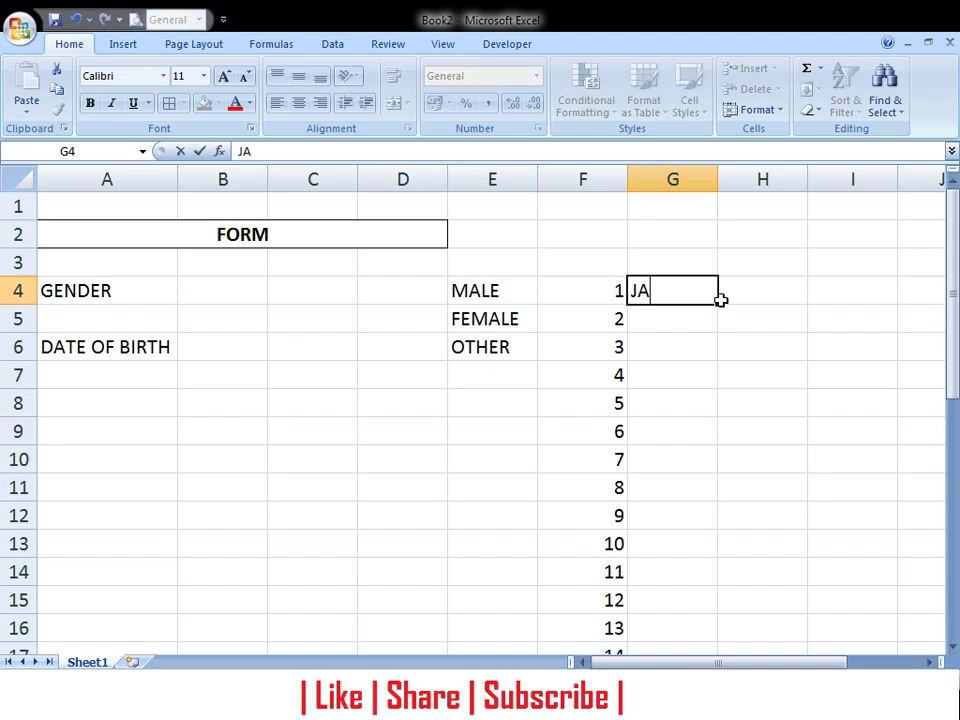
pyautogui.write('NUARY')
pyautogui.press('Return')
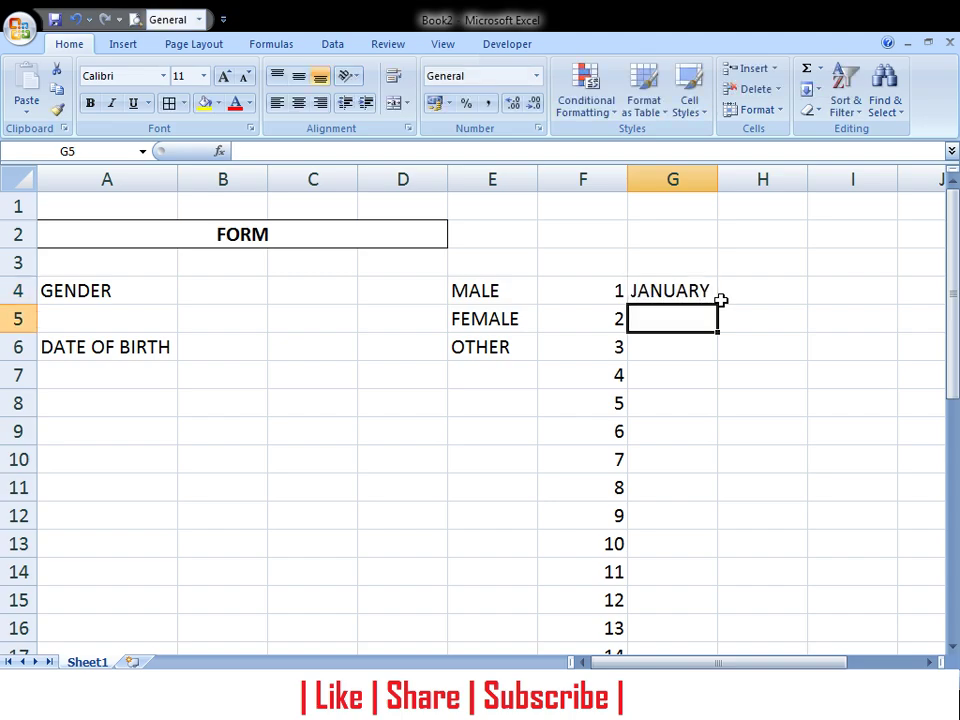
pyautogui.write('D')
pyautogui.write('FEB')
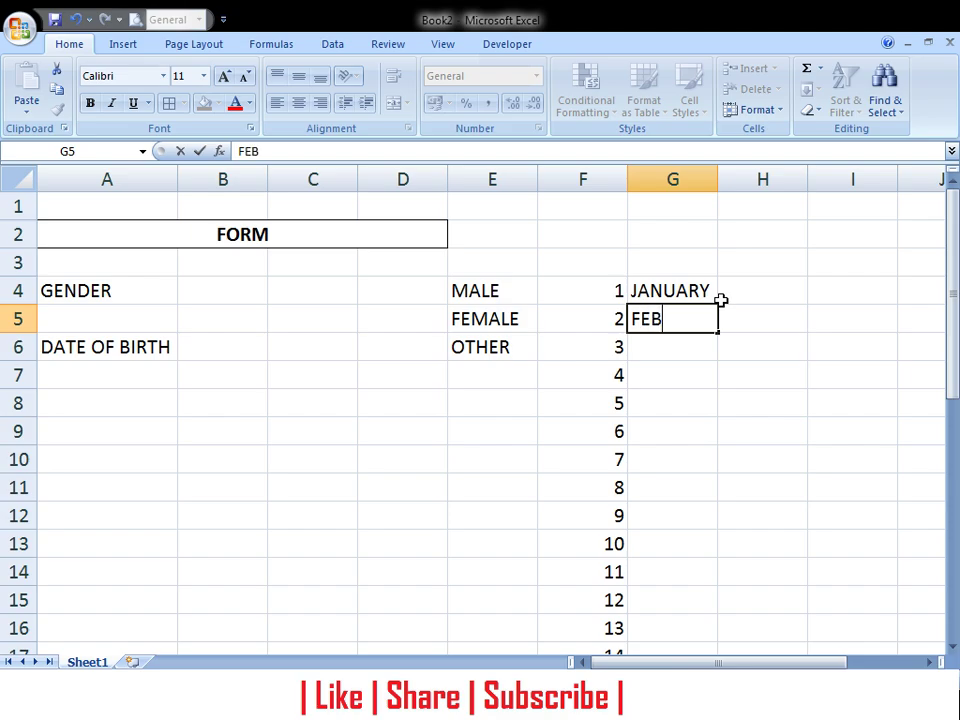
pyautogui.write('RUARY')
pyautogui.press('Return')
pyautogui.write('\\')
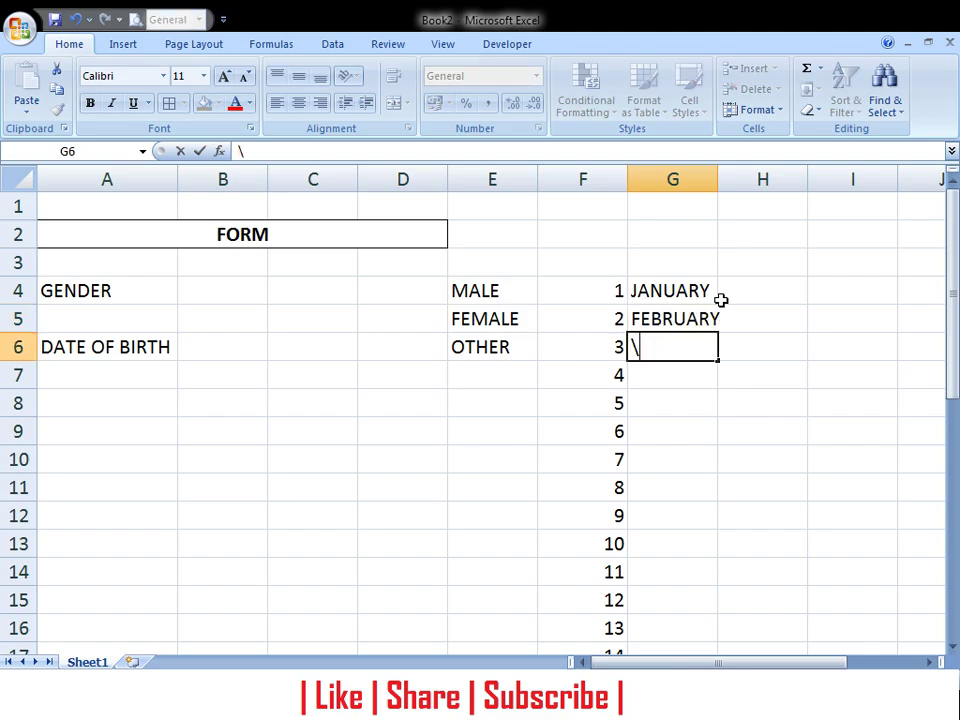
pyautogui.press('Up')
pyautogui.press('Down')
pyautogui.press('Escape')
pyautogui.press('Up')
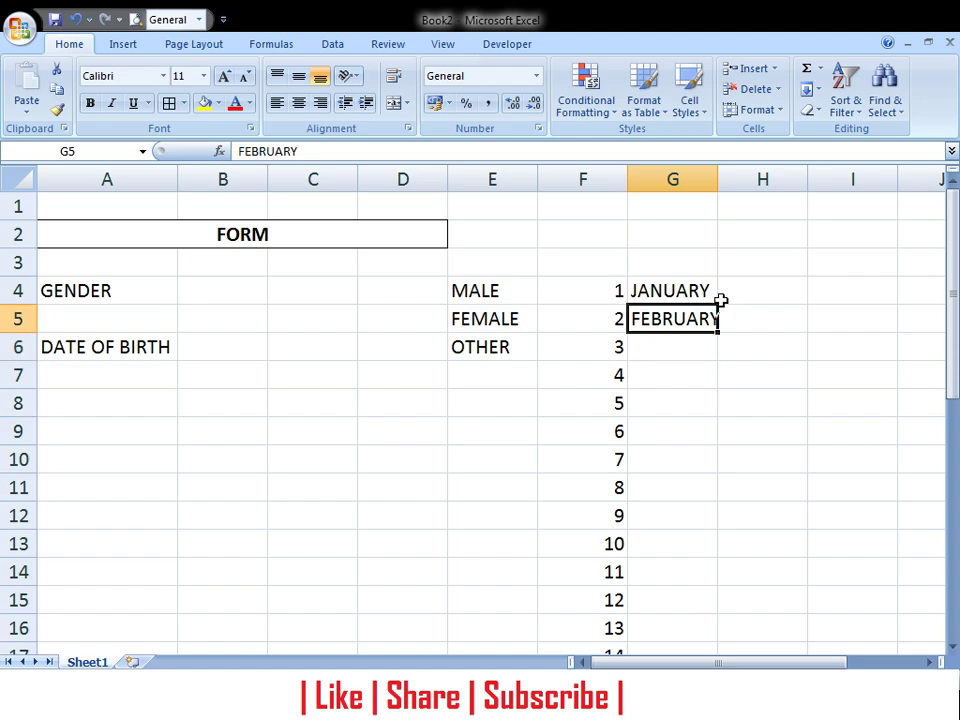
pyautogui.moveTo(715, 296)
pyautogui.mouseDown()
pyautogui.moveTo(705, 320)
pyautogui.moveTo(690, 615)
pyautogui.mouseUp()
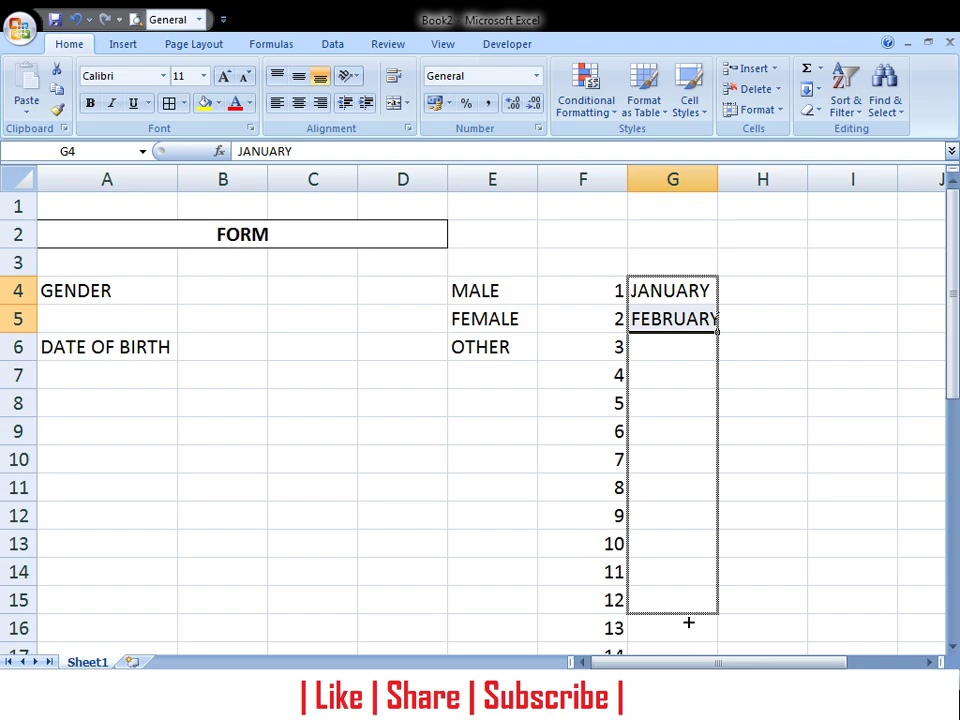
pyautogui.click(771, 281)
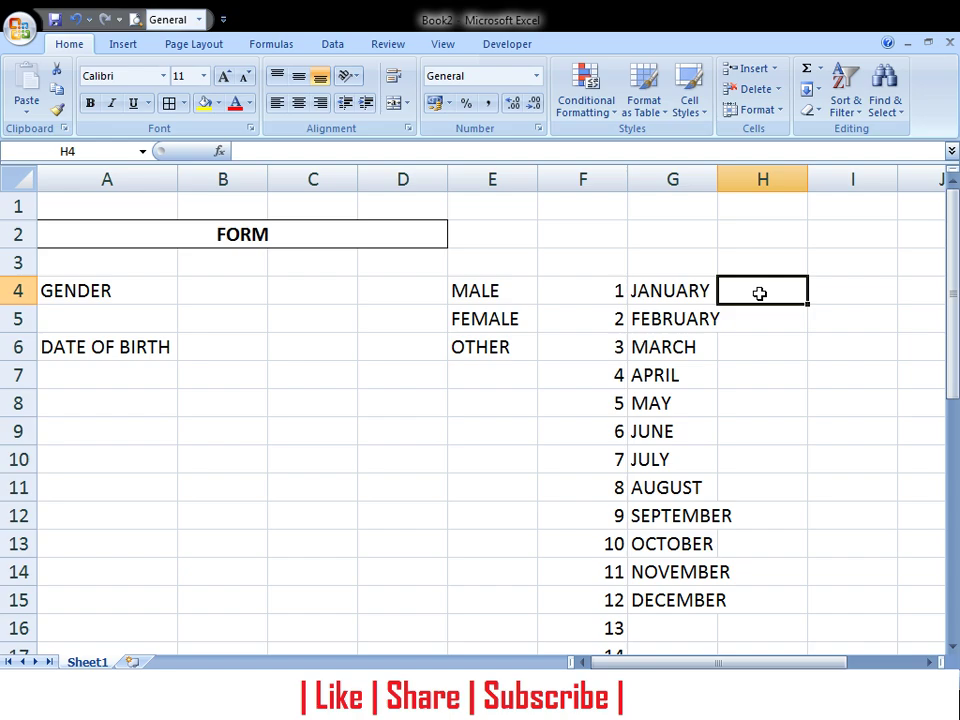
# - Try the years 1995, 1980 and 1981 in H4:H5, then clear them
pyautogui.write('1995')
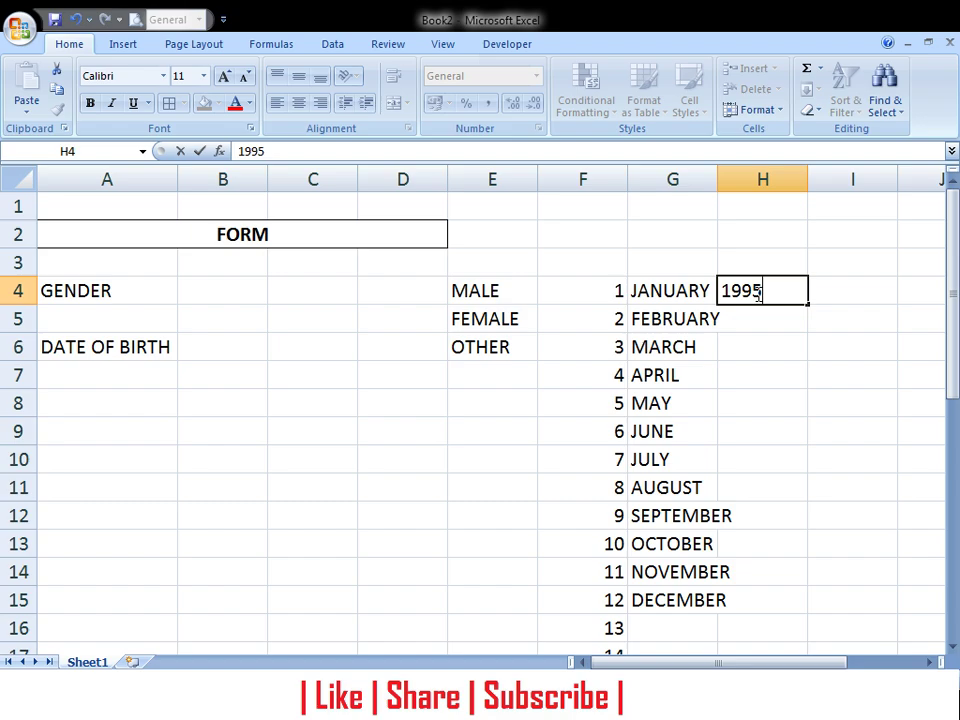
pyautogui.press('Return')
pyautogui.click(757, 292)
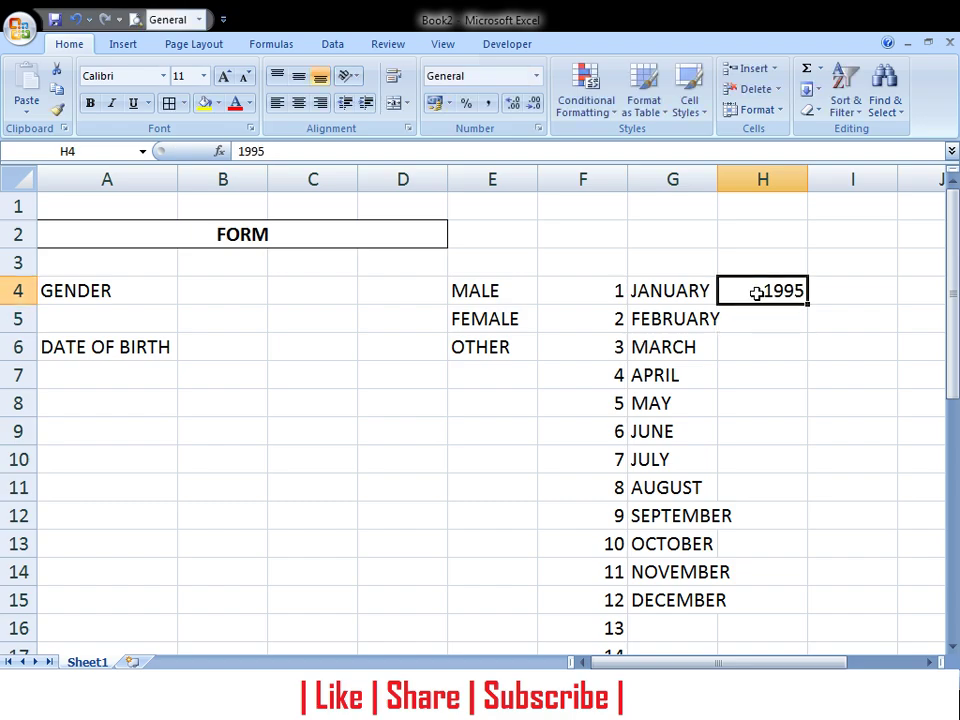
pyautogui.write('1980')
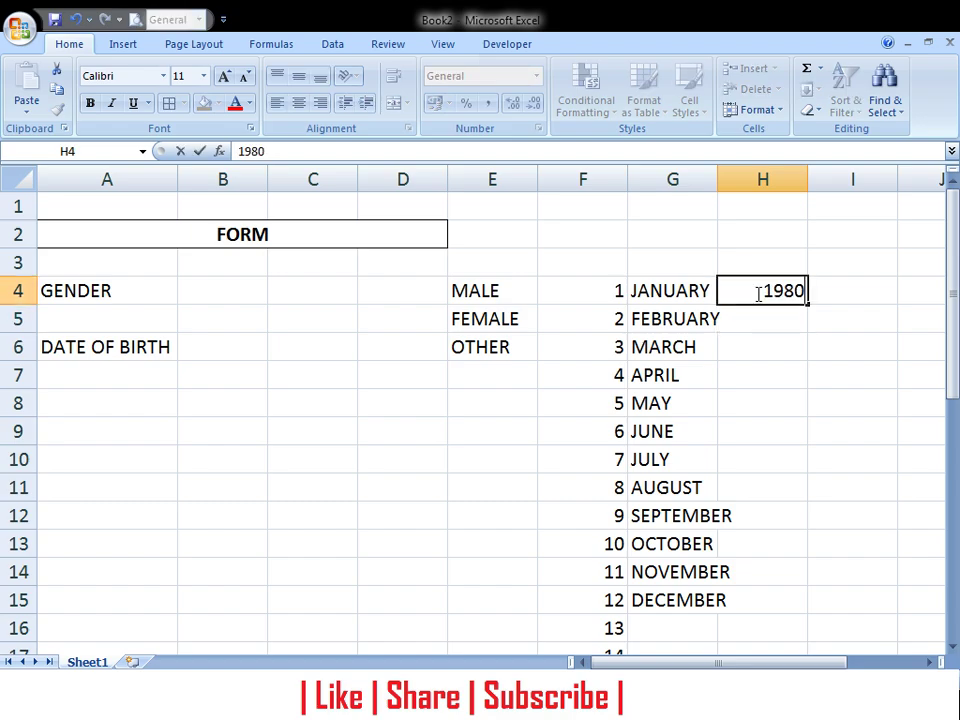
pyautogui.press('Return')
pyautogui.write('19')
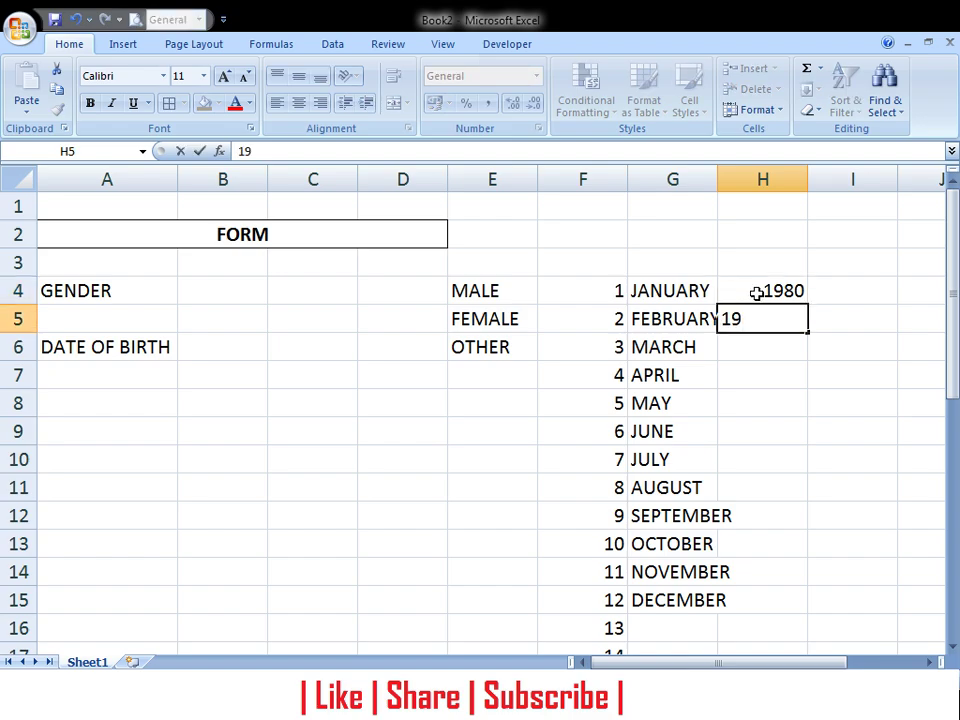
pyautogui.write('81')
pyautogui.press('Return')
pyautogui.moveTo(757, 293); pyautogui.dragTo(756, 313)
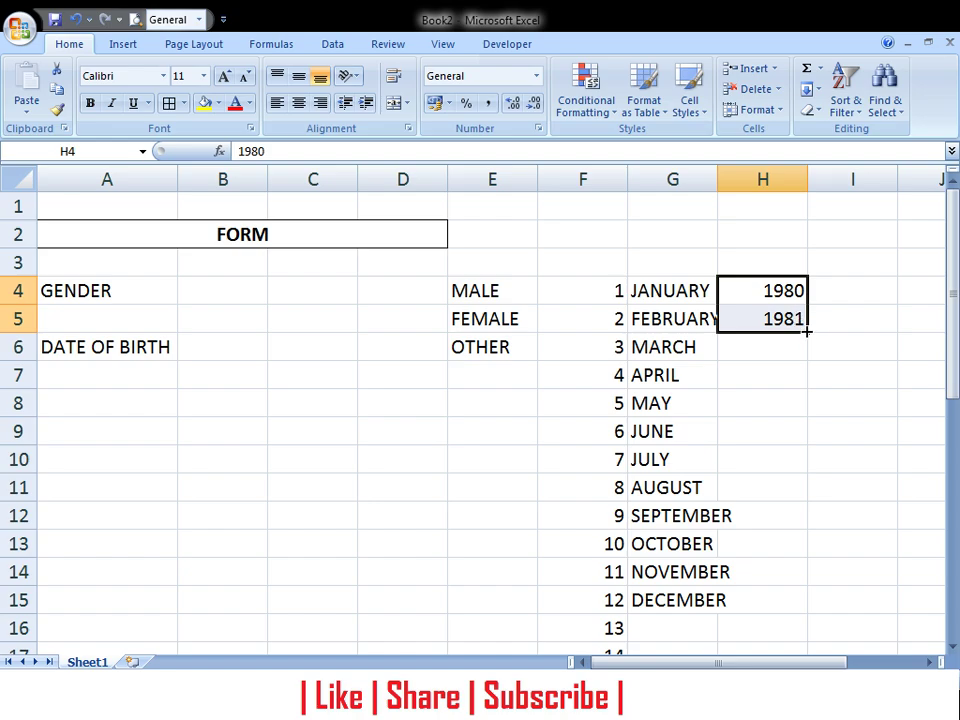
pyautogui.moveTo(808, 335)
pyautogui.mouseDown()
pyautogui.moveTo(808, 285)
pyautogui.moveTo(793, 315)
pyautogui.mouseUp()
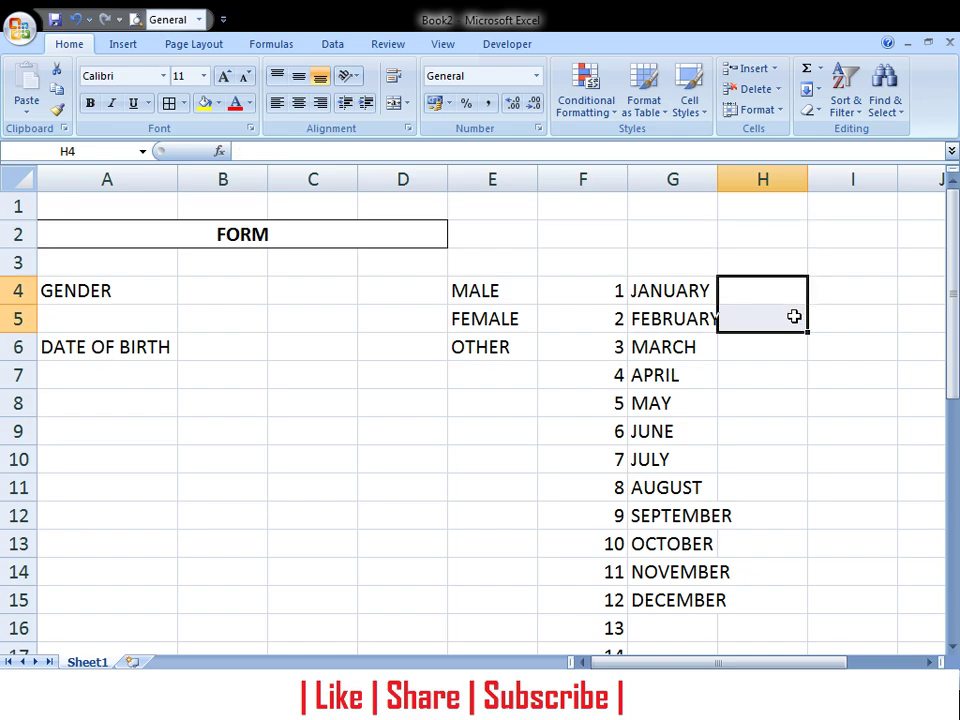
pyautogui.scroll(-8, 739, 435)
pyautogui.scroll(-1, 737, 435)
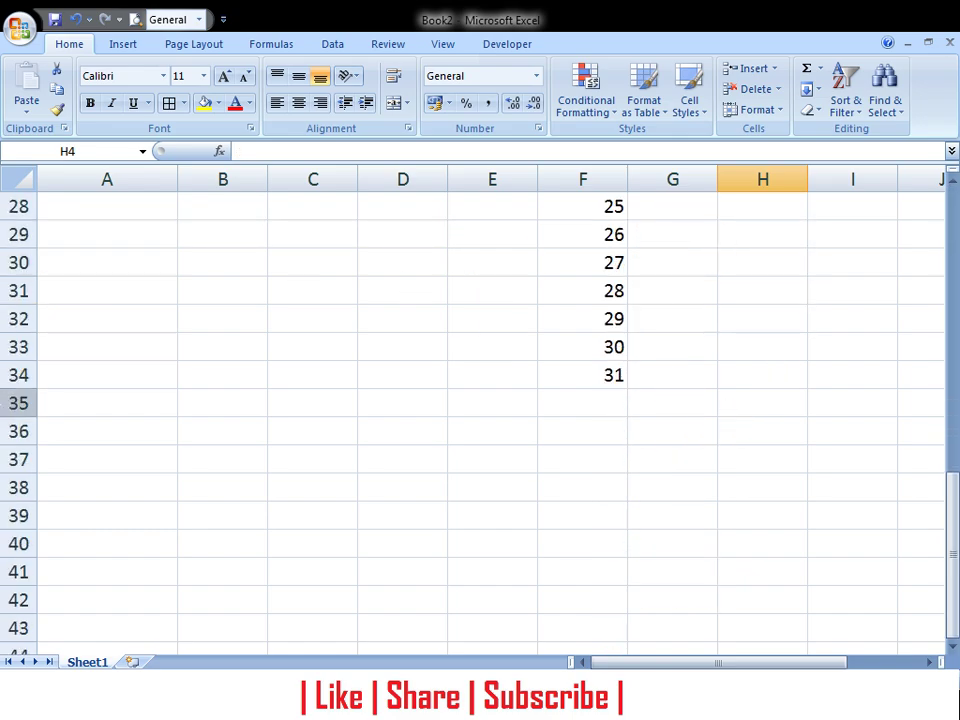
pyautogui.click(767, 380)
pyautogui.scroll(5, 775, 360)
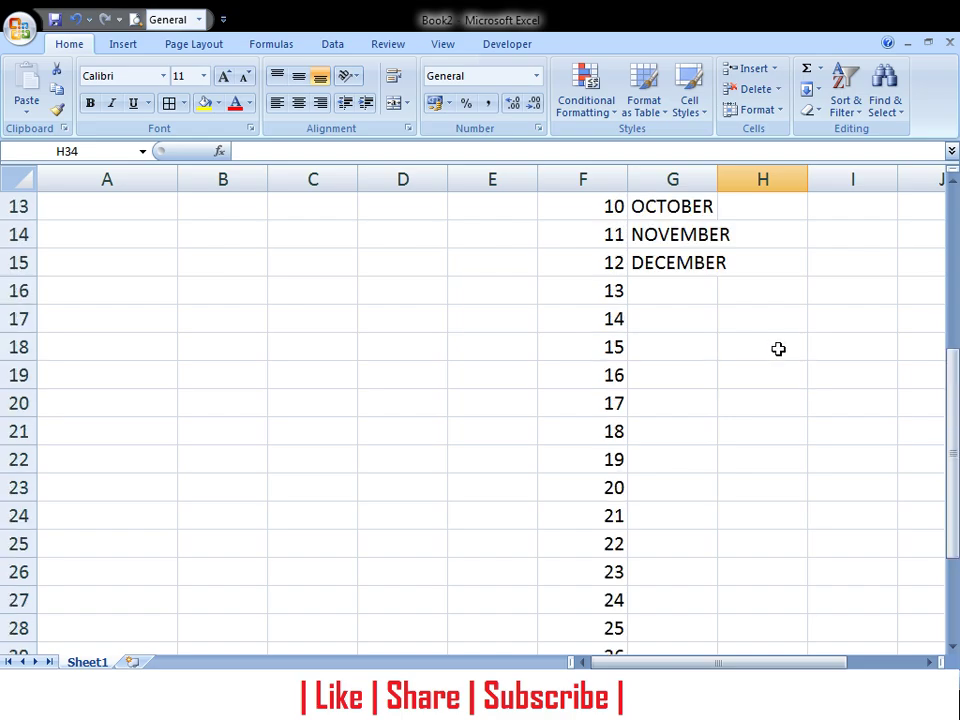
pyautogui.scroll(4, 786, 320)
# - Enter 2018 and 2017 in H4:H5 and fill descending years down to 1988 in H34
pyautogui.click(789, 294)
pyautogui.write('201')
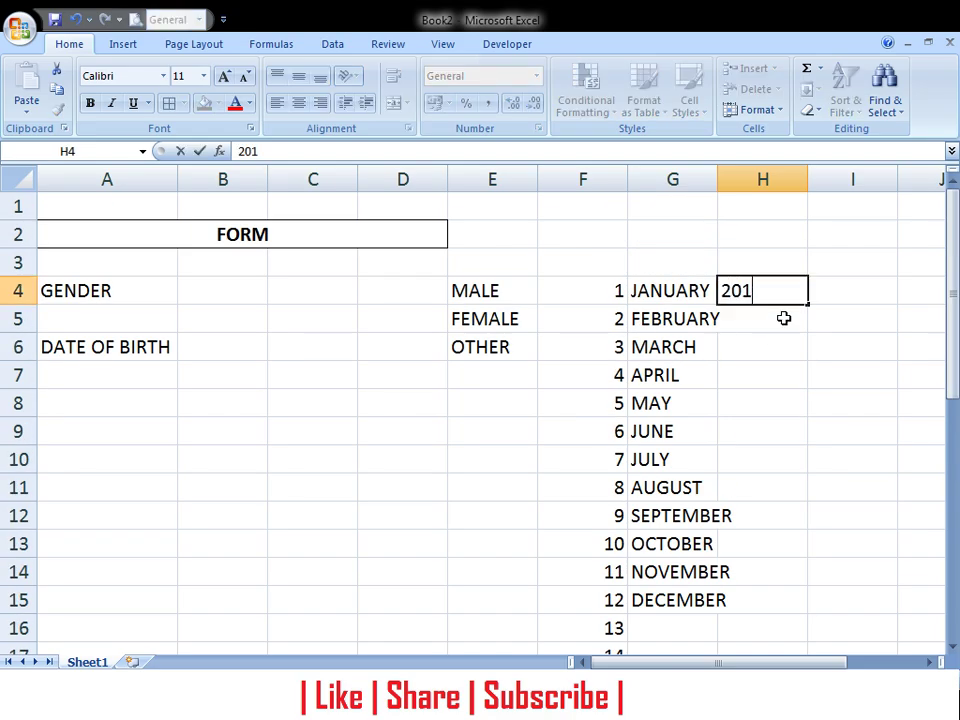
pyautogui.write('8')
pyautogui.press('Return')
pyautogui.write('2017')
pyautogui.press('Return')
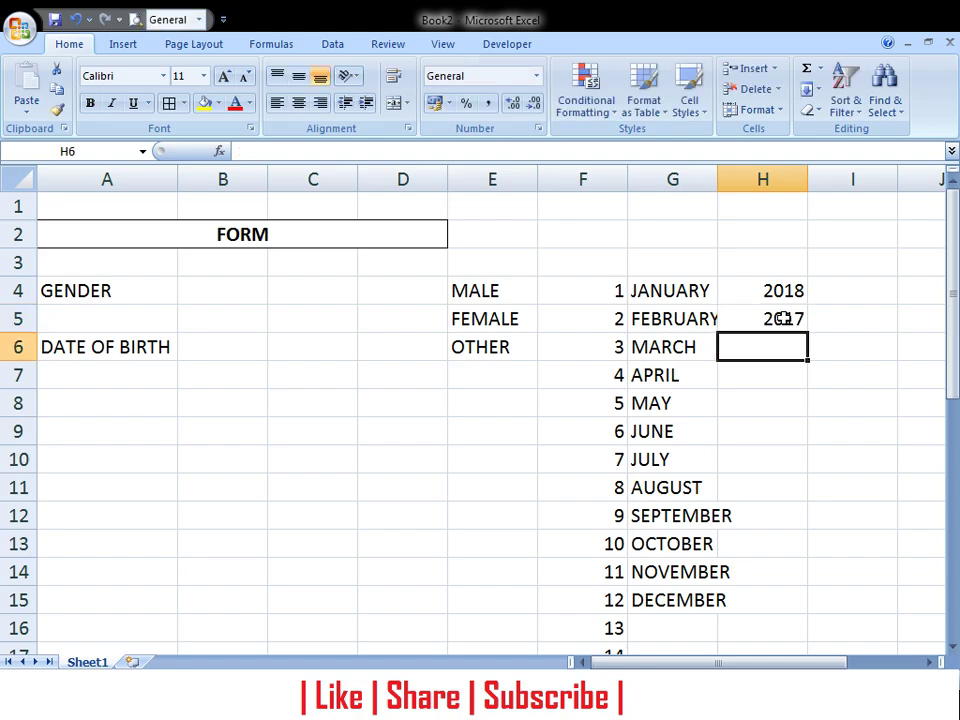
pyautogui.moveTo(791, 294); pyautogui.dragTo(808, 612)
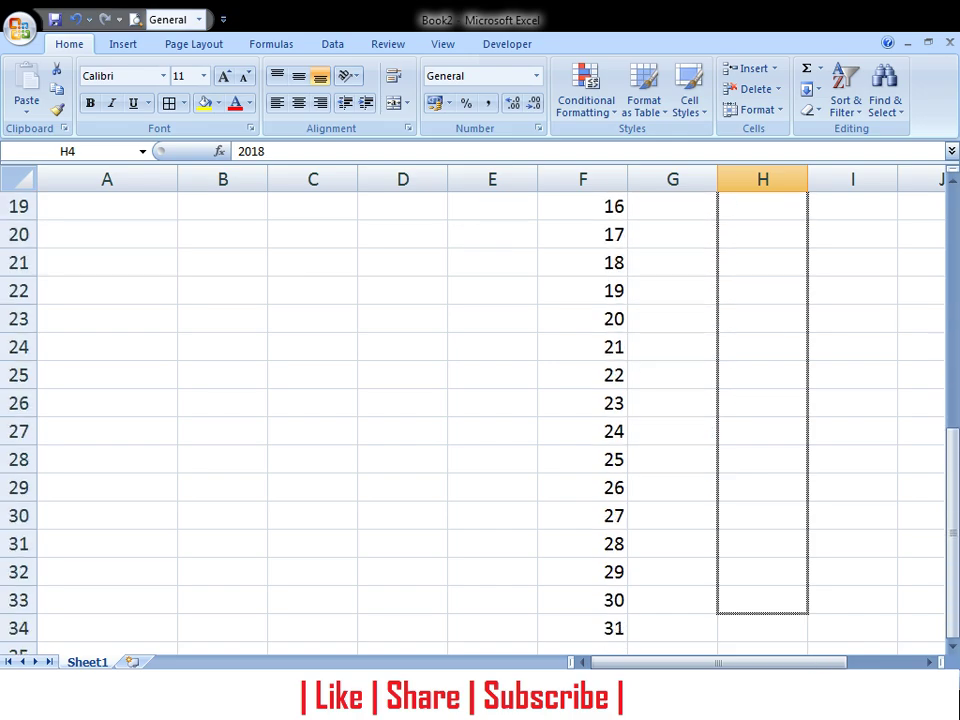
pyautogui.moveTo(808, 612); pyautogui.dragTo(804, 624)
pyautogui.scroll(6, 787, 546)
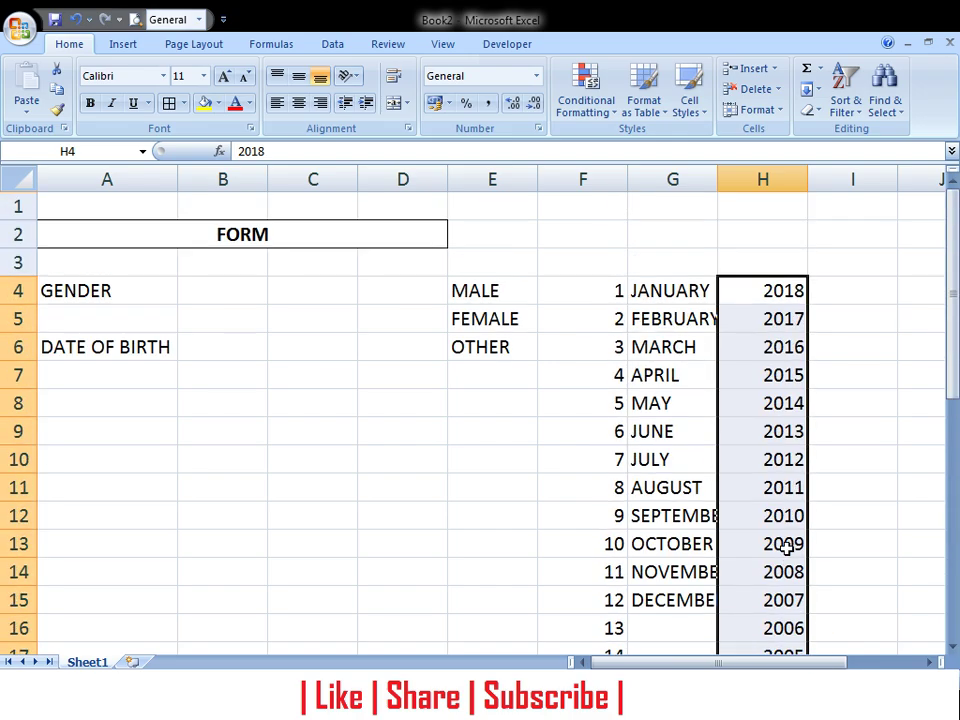
pyautogui.press('Left')
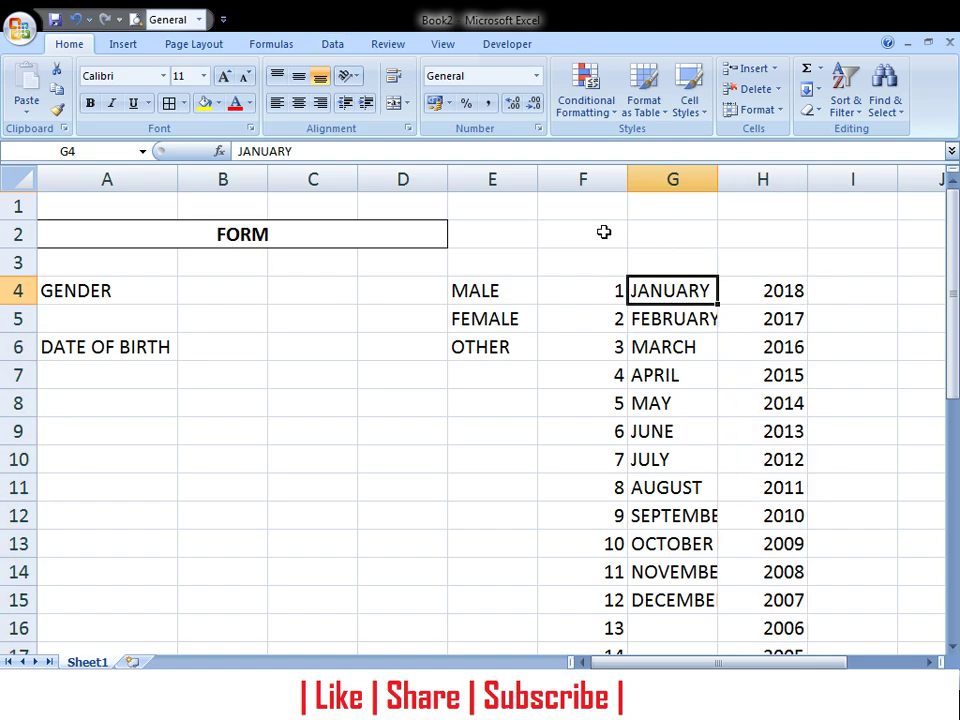
# - Merge B4:D4 beside GENDER into one centred answer cell
pyautogui.click(224, 297)
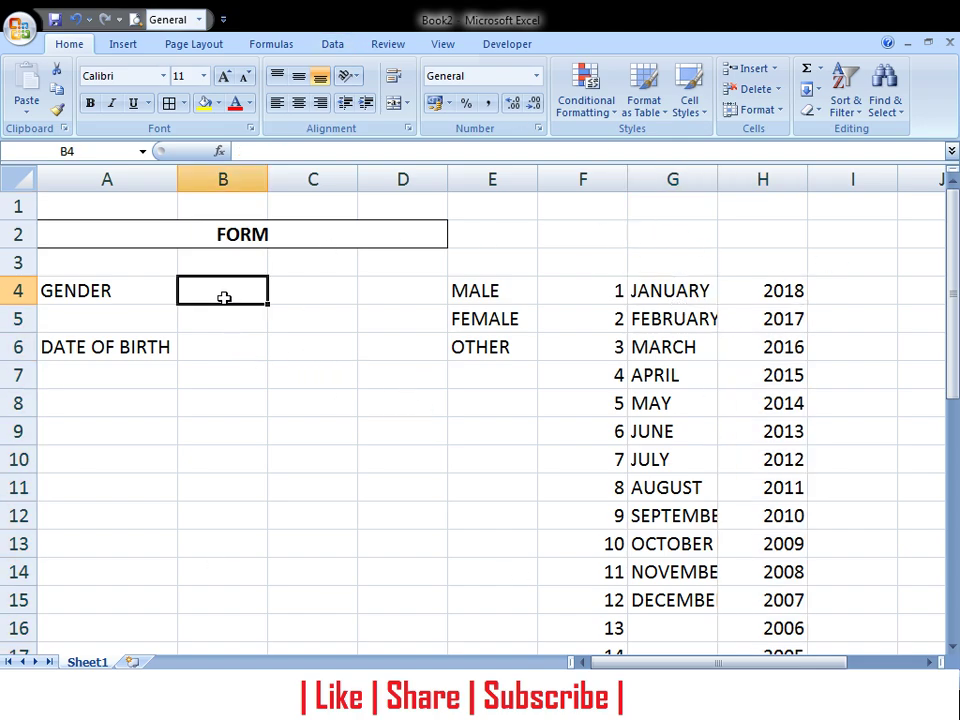
pyautogui.moveTo(224, 297); pyautogui.dragTo(388, 291)
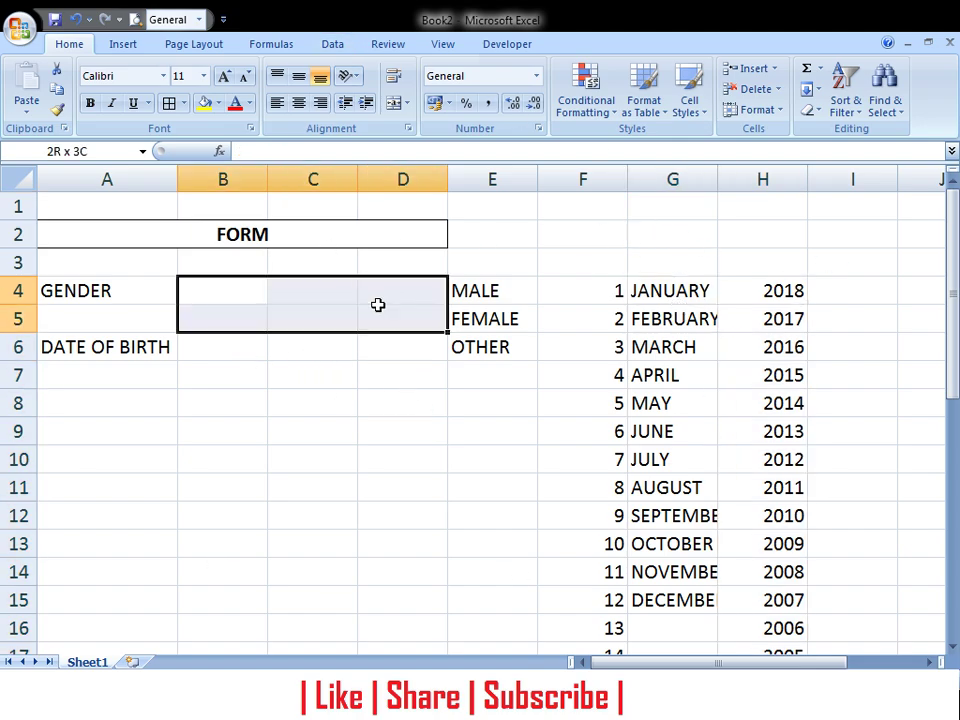
pyautogui.click(397, 103)
pyautogui.click(312, 372)
pyautogui.click(302, 288)
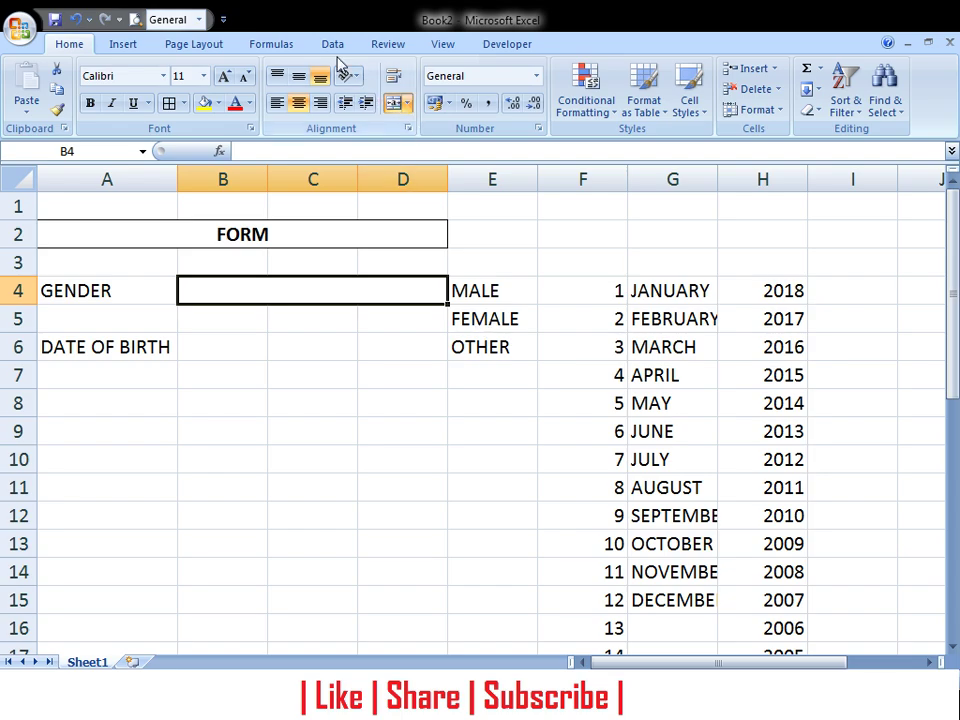
pyautogui.moveTo(403, 402); pyautogui.dragTo(384, 386)
pyautogui.click(321, 279)
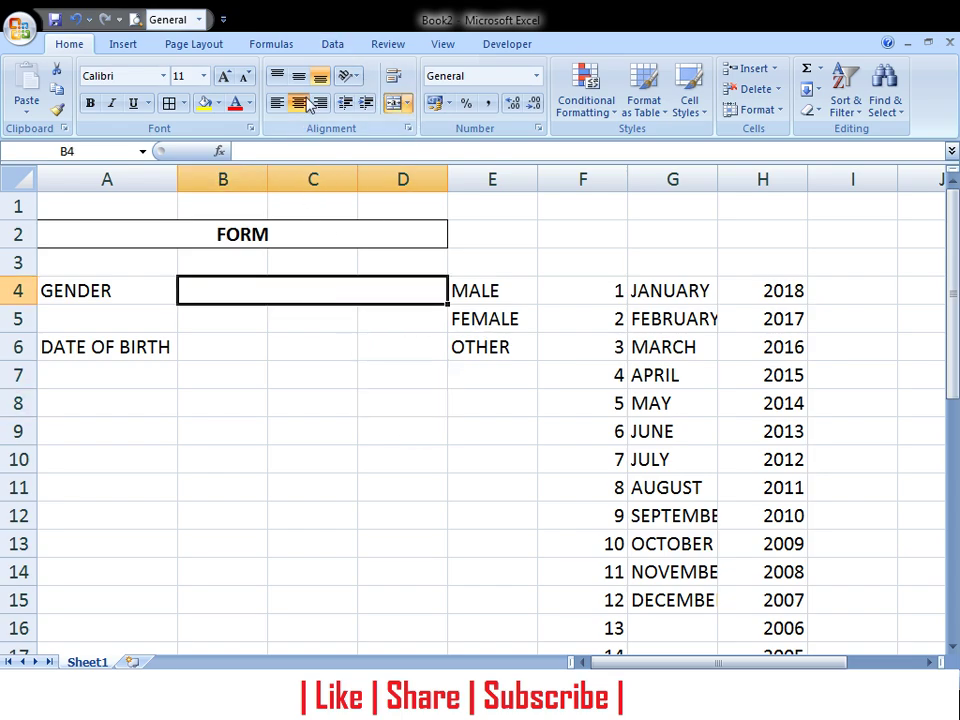
pyautogui.click(330, 47)
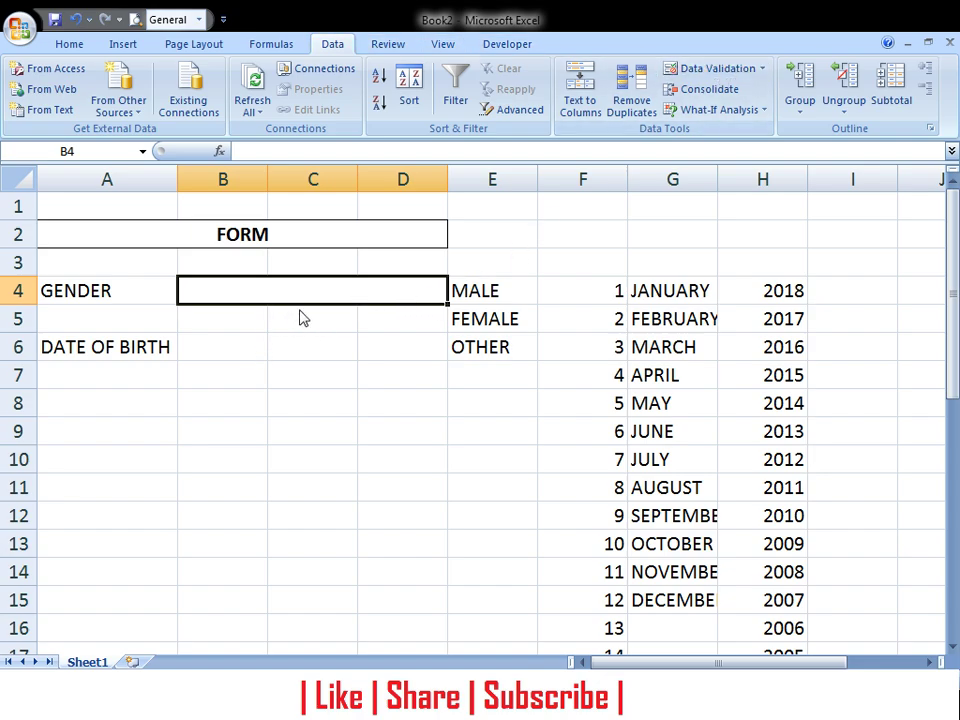
# - Give the gender cell a list dropdown sourced from E4:E6 and choose MALE
pyautogui.press('F2')
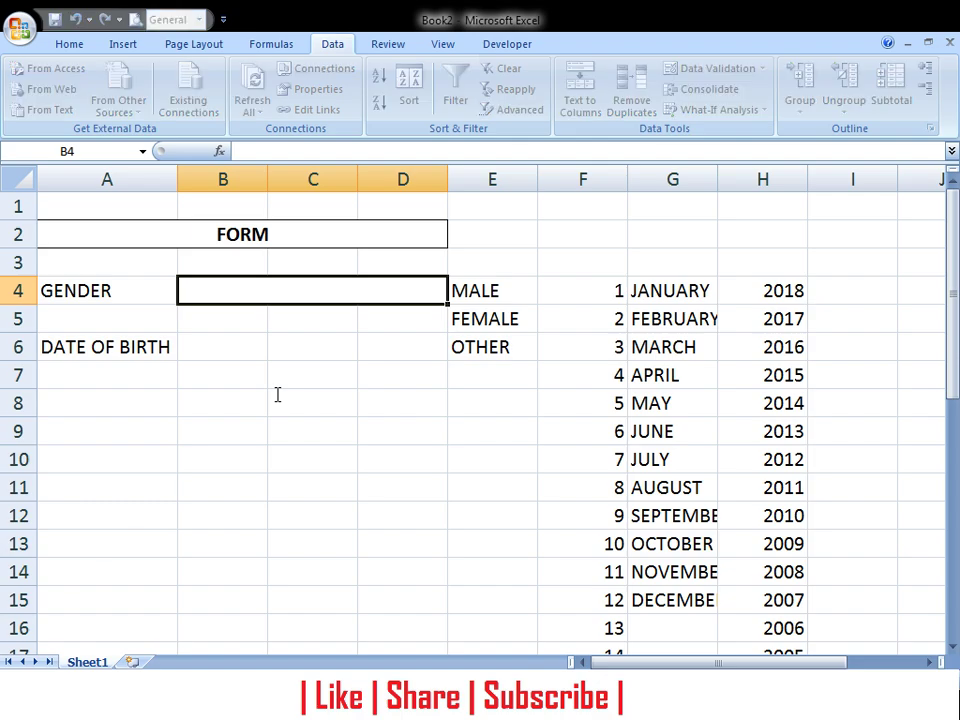
pyautogui.moveTo(480, 290); pyautogui.dragTo(505, 346)
pyautogui.press('Return')
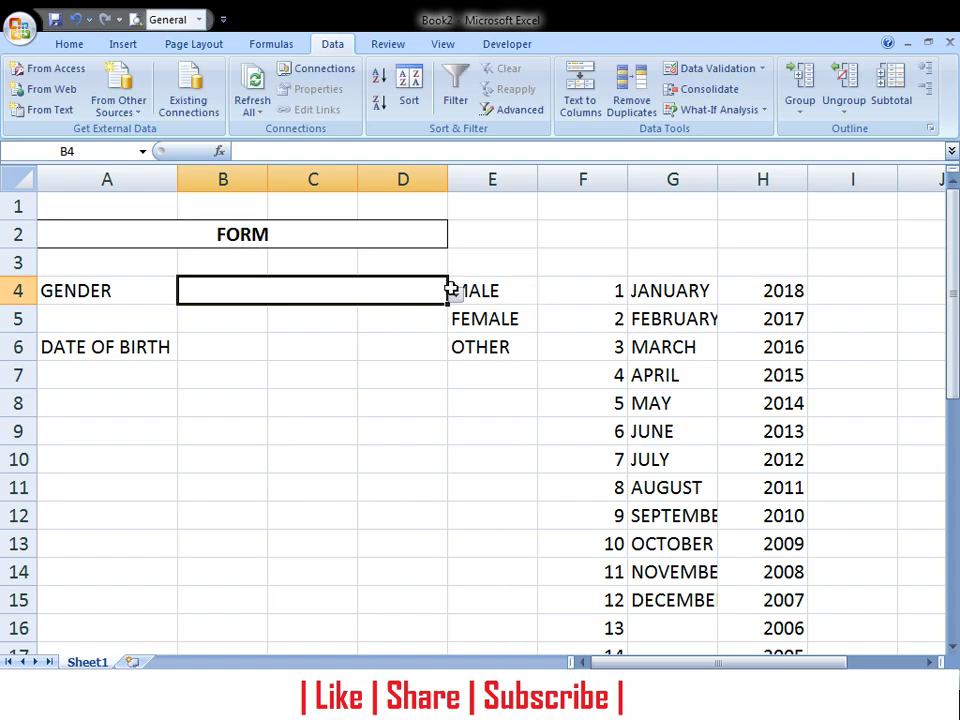
pyautogui.hotkey('alt', 'Down')
pyautogui.press('Return')
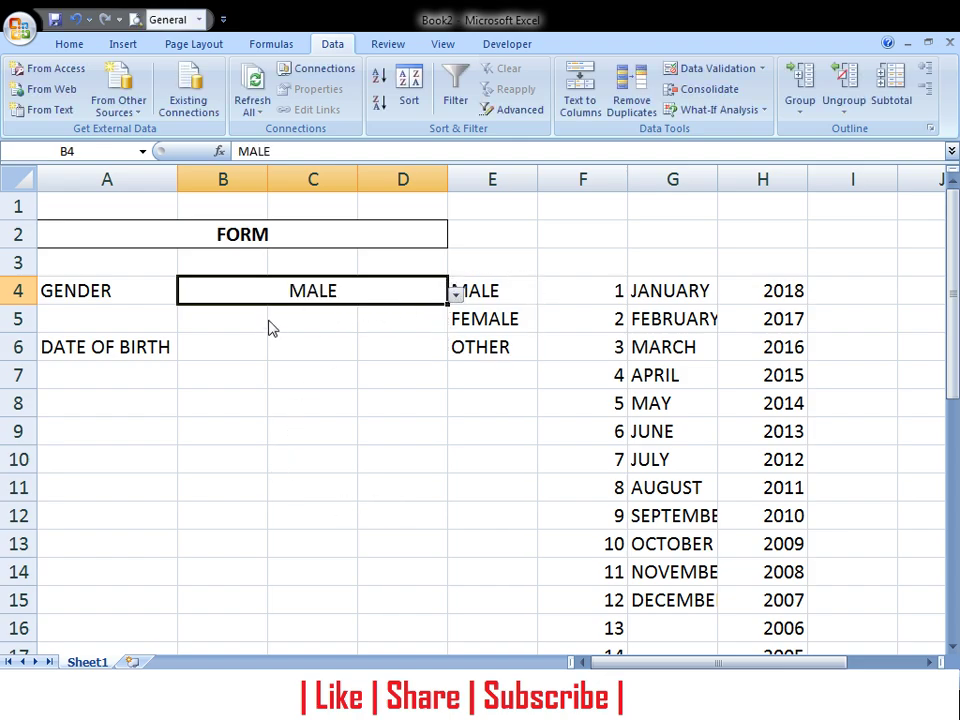
pyautogui.click(234, 347)
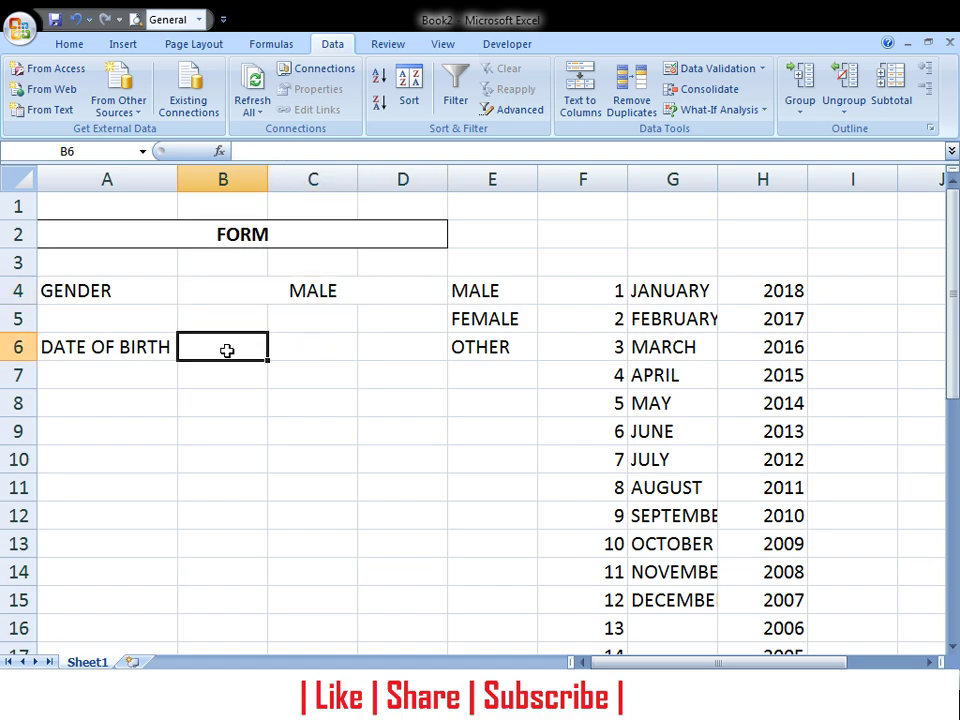
pyautogui.moveTo(235, 345); pyautogui.dragTo(261, 347)
# - Add list dropdowns to B6, C6 and D6 from the day, month and year columns, entering day 19
pyautogui.moveTo(614, 287); pyautogui.dragTo(600, 665)
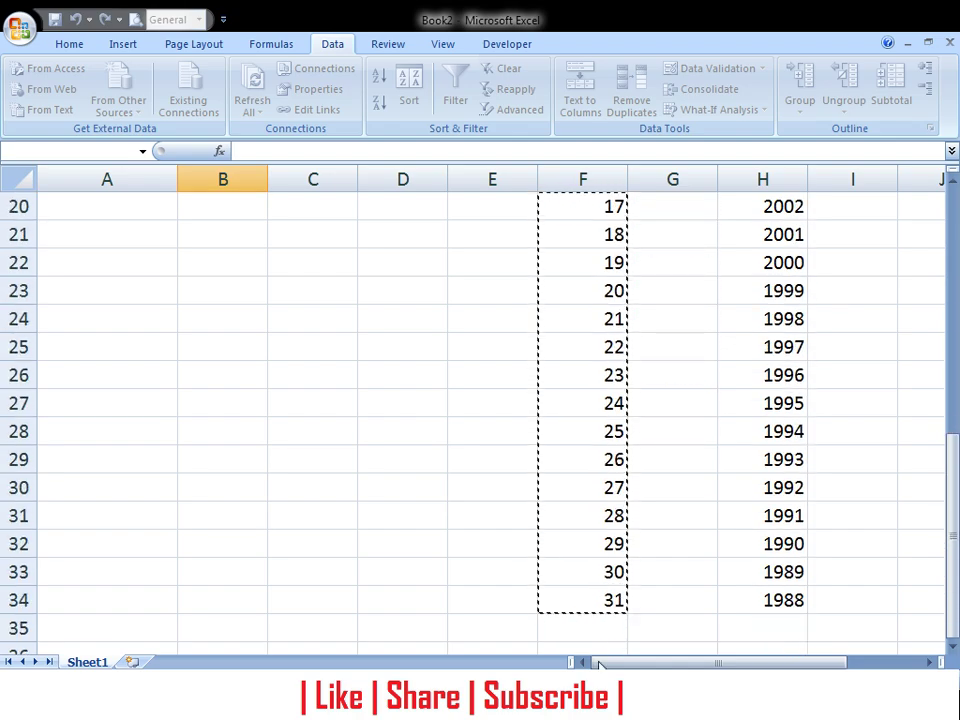
pyautogui.press('Return')
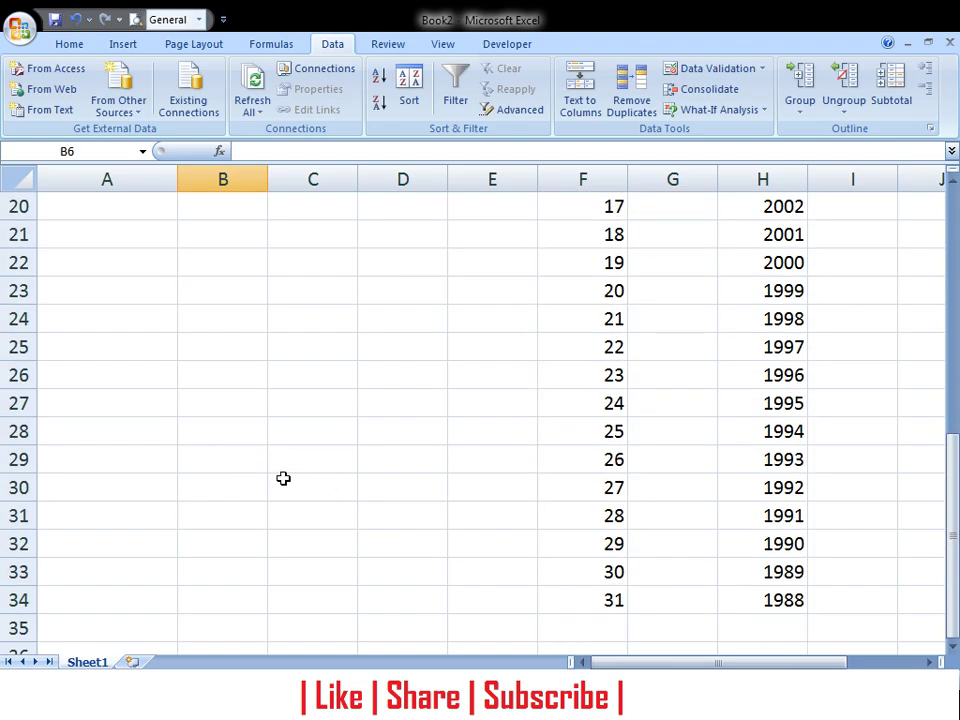
pyautogui.scroll(7, 283, 478)
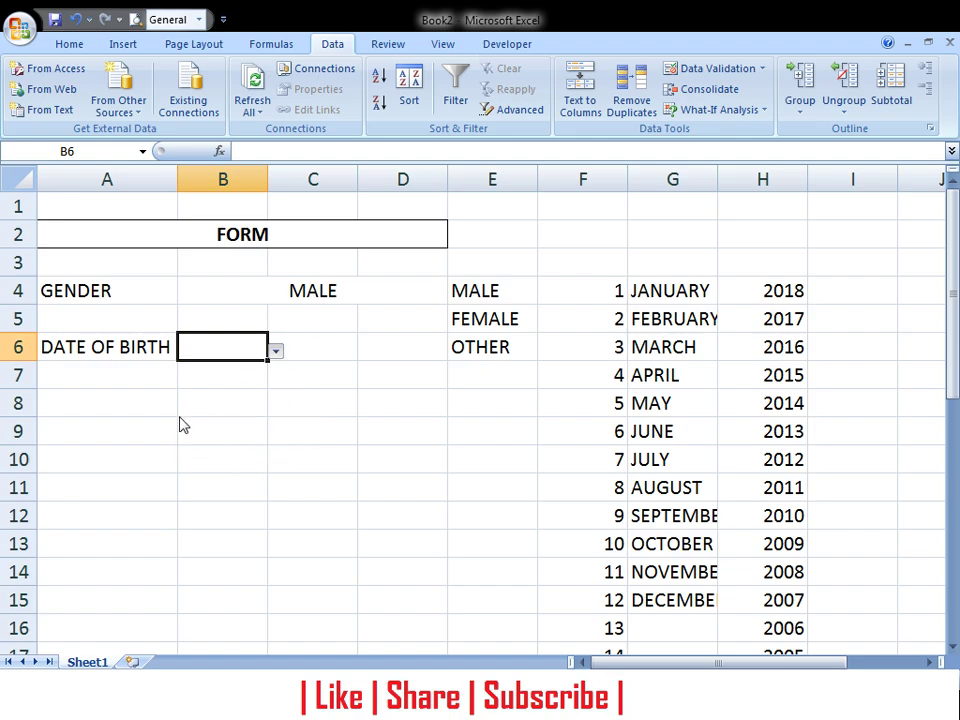
pyautogui.write('19')
pyautogui.click(347, 343)
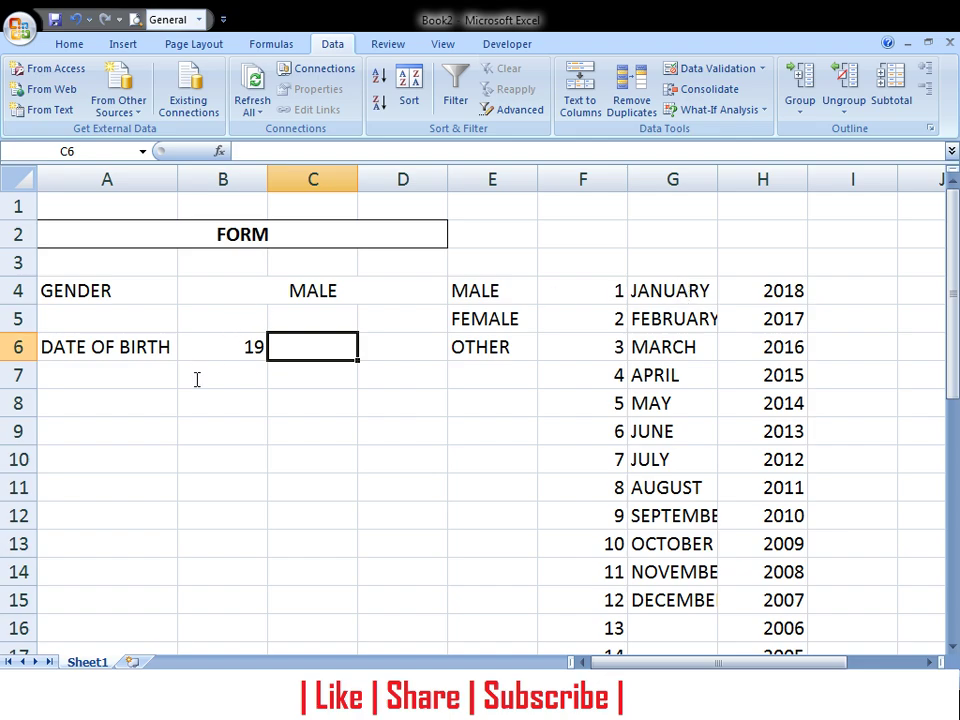
pyautogui.moveTo(672, 290); pyautogui.dragTo(707, 598)
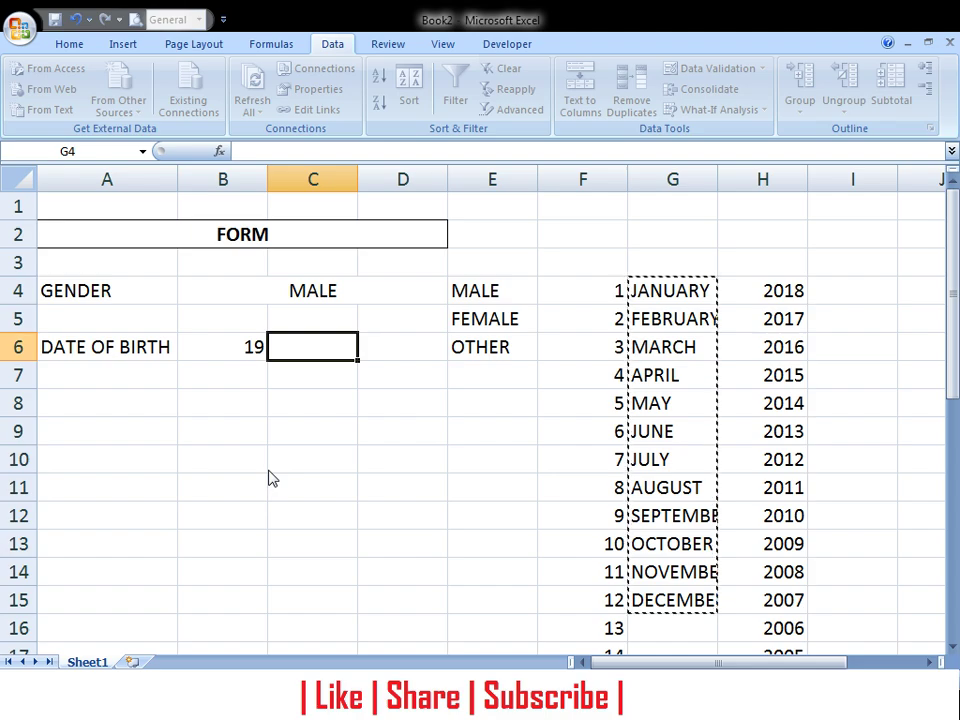
pyautogui.press('Return')
pyautogui.click(424, 345)
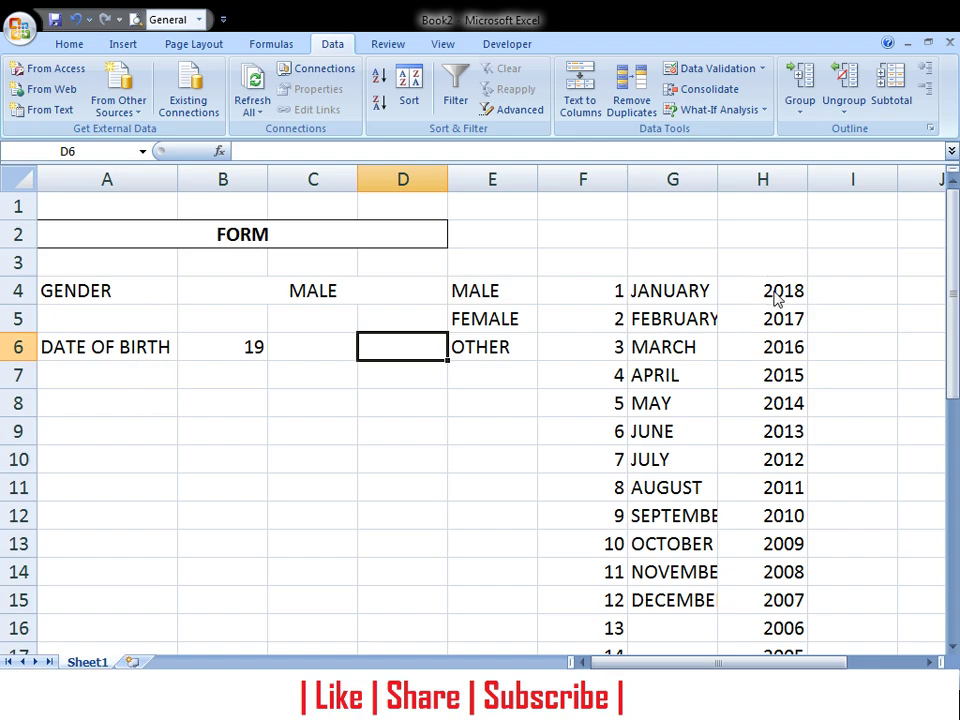
pyautogui.moveTo(780, 290)
pyautogui.mouseDown()
pyautogui.moveTo(780, 640)
pyautogui.moveTo(778, 612)
pyautogui.mouseUp()
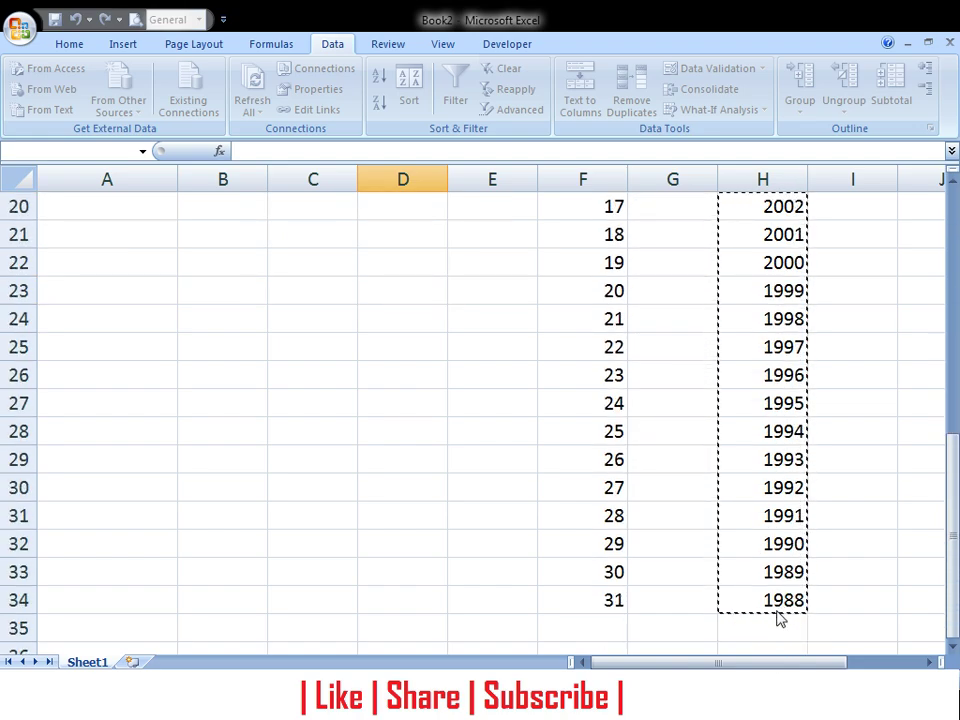
pyautogui.press('Return')
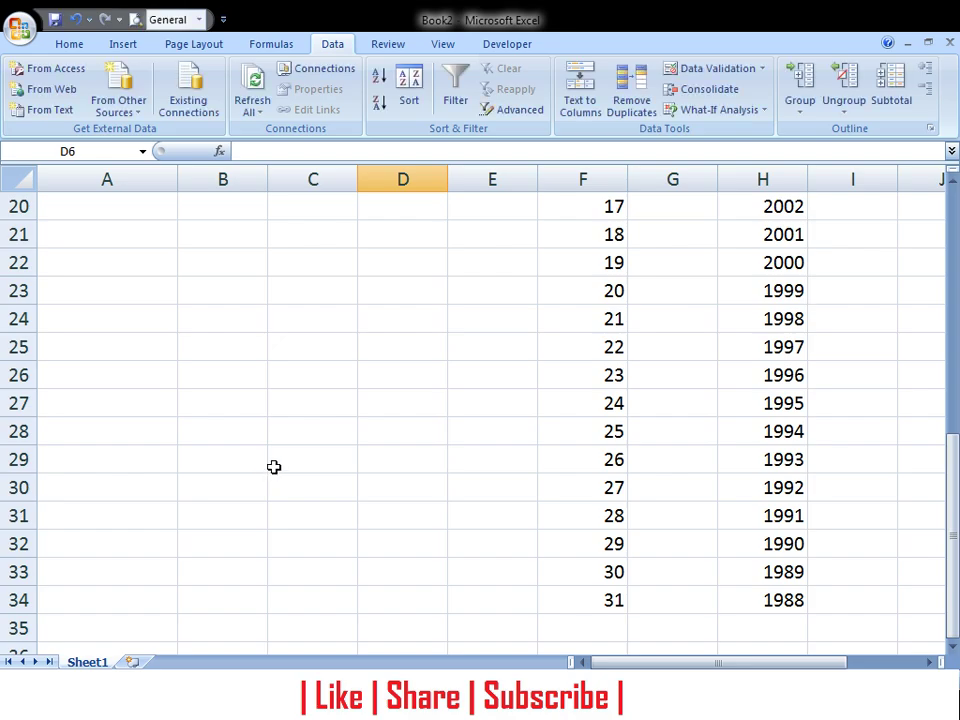
# - Pick SEPTEMBER in the month dropdown and 2006 in the year dropdown
pyautogui.scroll(2, 470, 441)
pyautogui.click(389, 428)
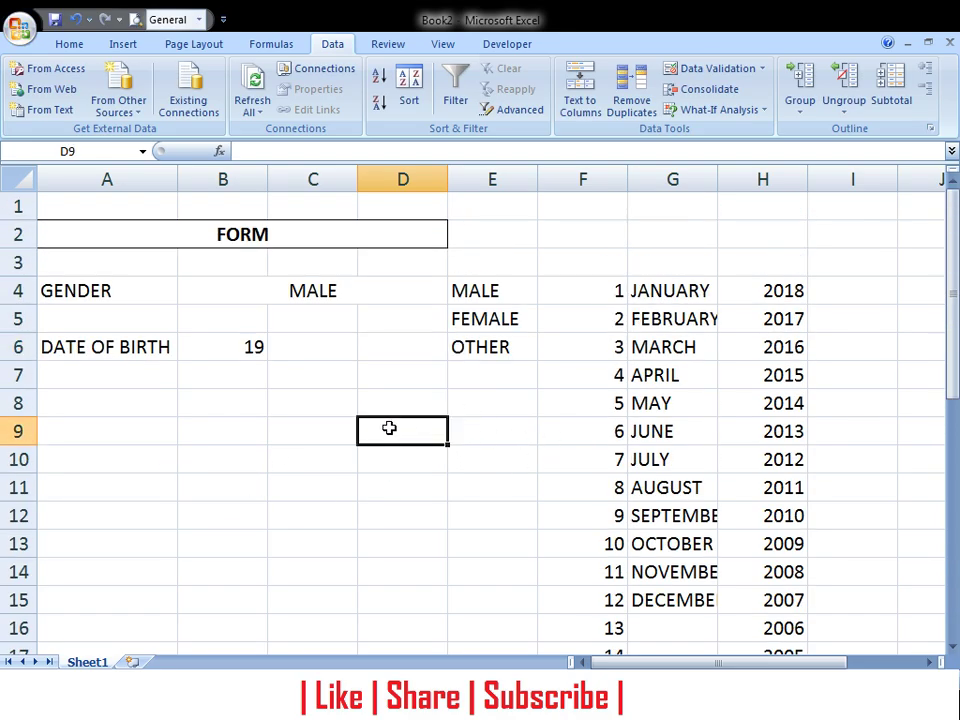
pyautogui.click(353, 346)
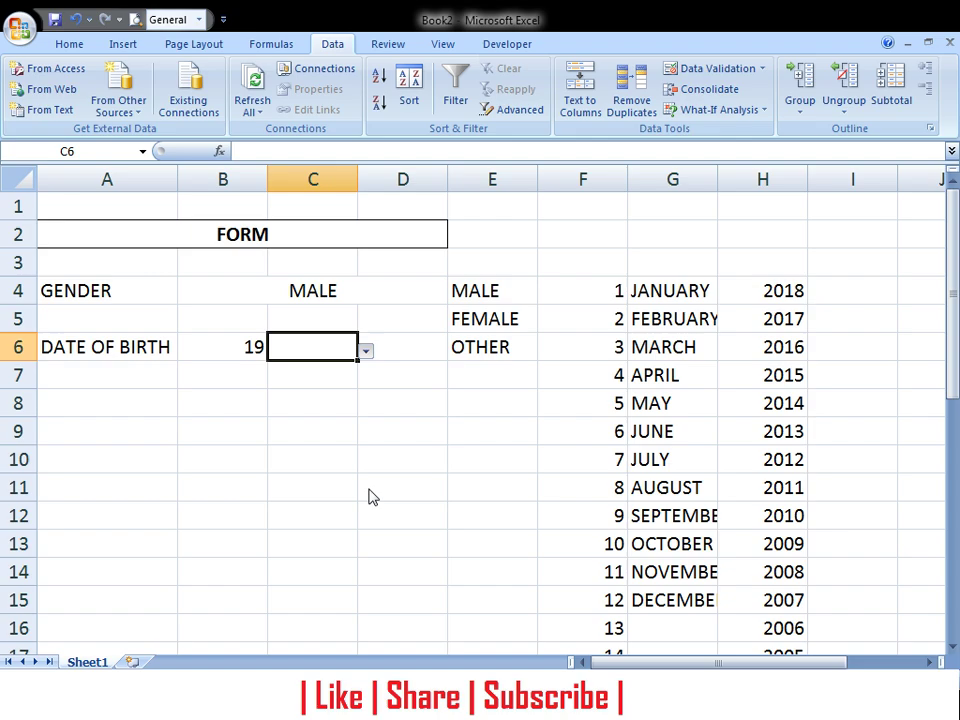
pyautogui.click(368, 372)
pyautogui.click(432, 351)
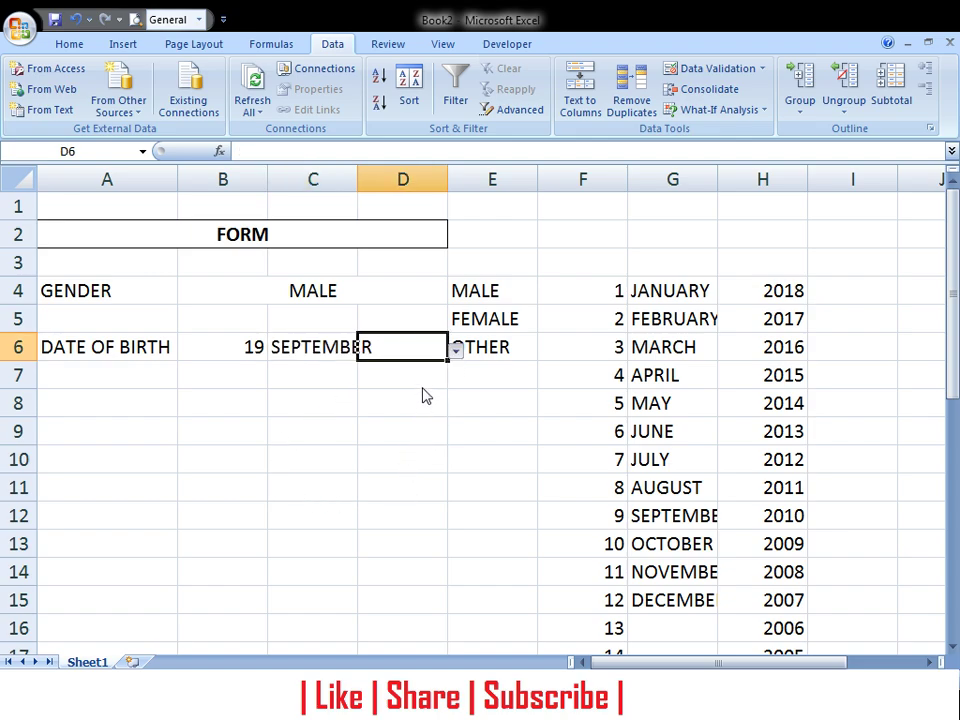
pyautogui.click(399, 466)
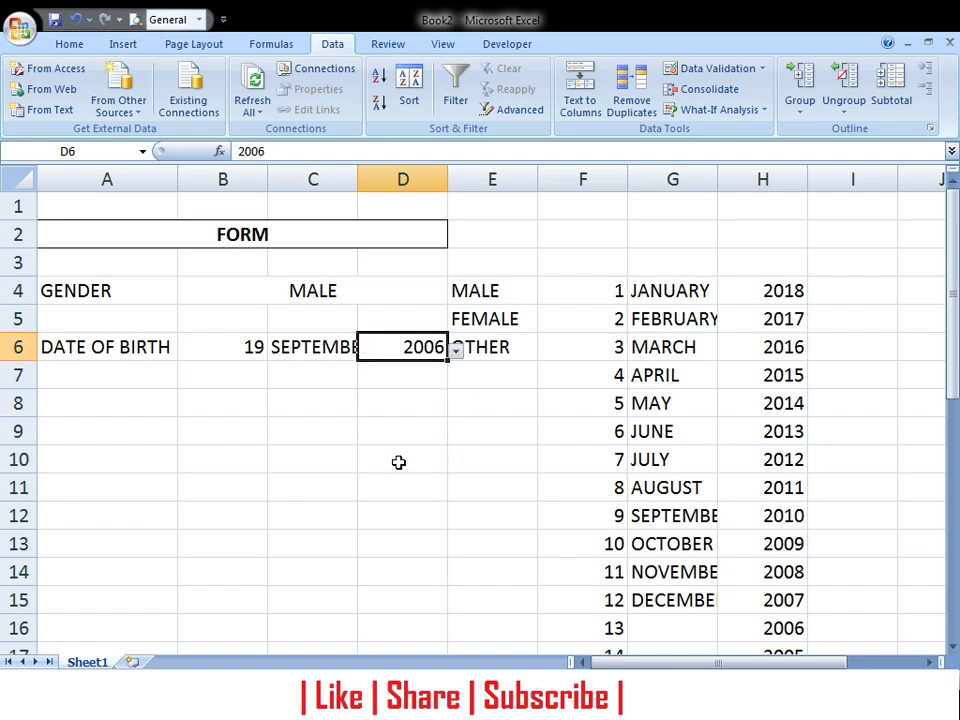
# - Set the date cells B6:D6 (19, SEPTEMBER, 2006) in Agency FB font at size 11
pyautogui.click(410, 407)
pyautogui.moveTo(420, 346); pyautogui.dragTo(258, 342)
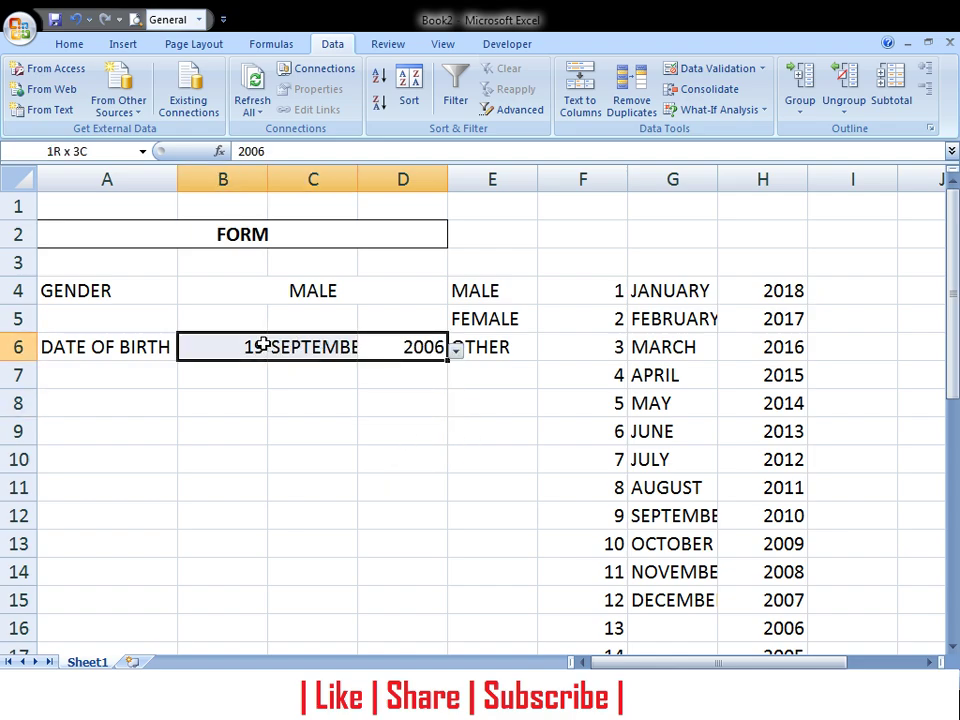
pyautogui.click(70, 44)
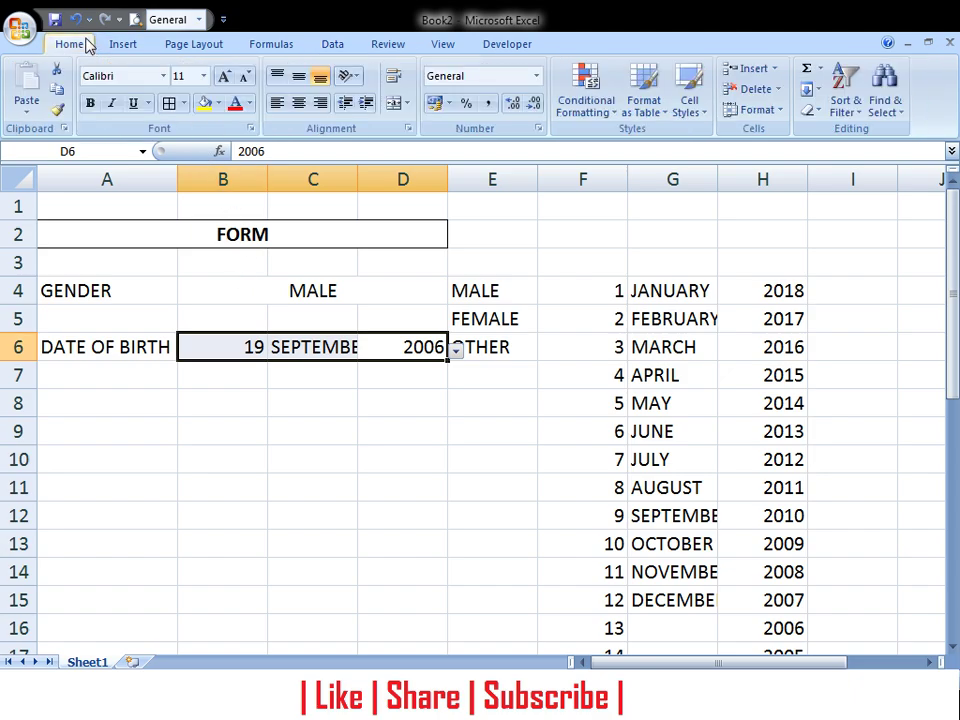
pyautogui.click(245, 79)
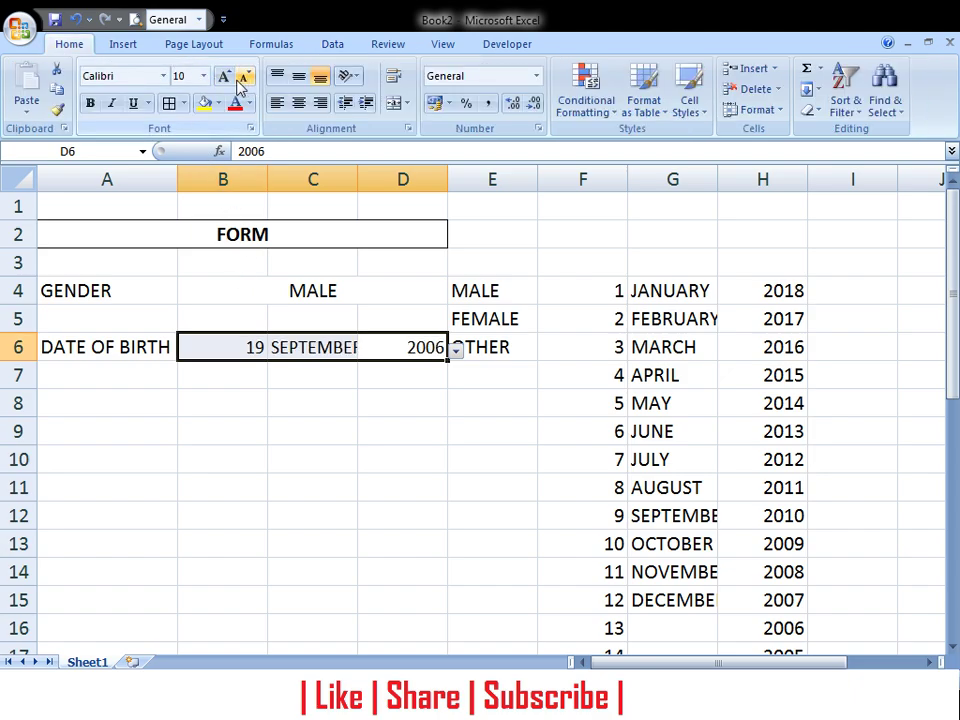
pyautogui.click(224, 79)
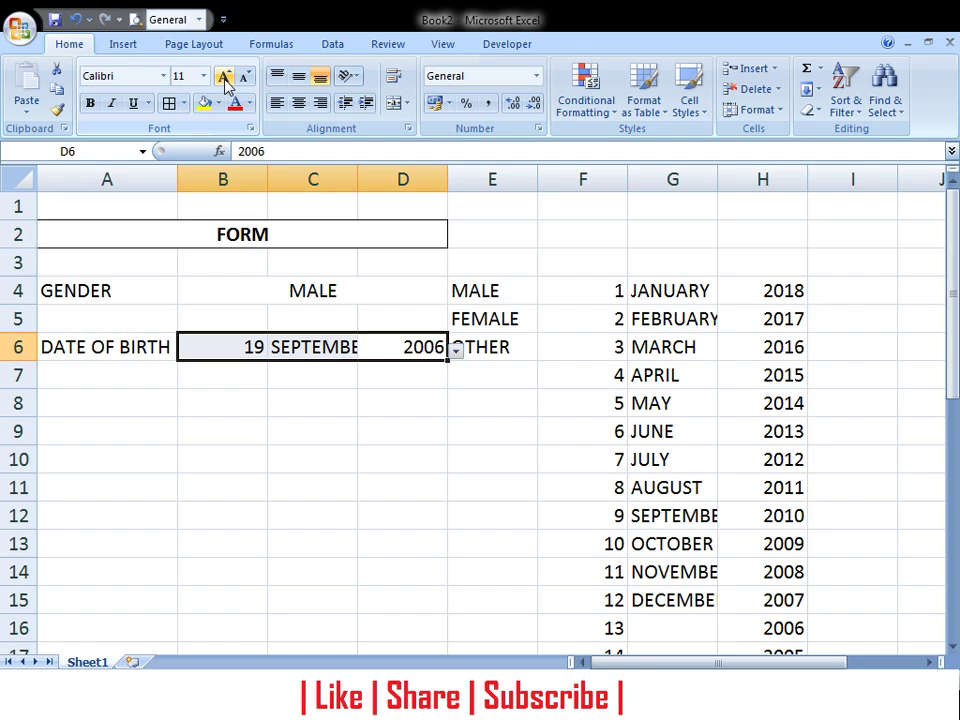
pyautogui.click(90, 103)
pyautogui.click(120, 76)
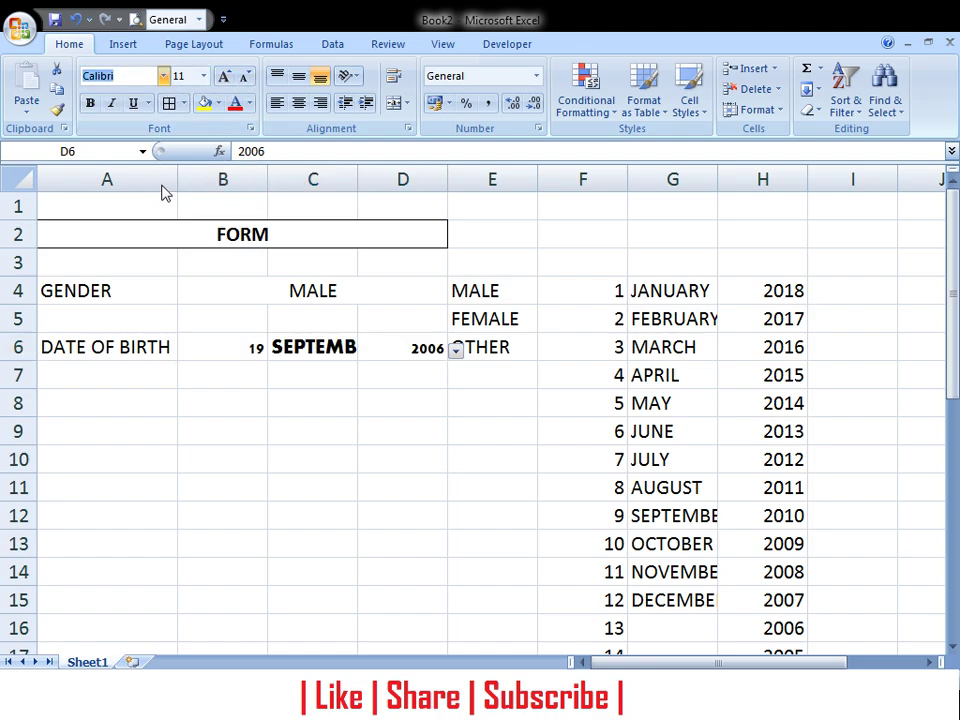
pyautogui.write('Agency FB')
pyautogui.press('Return')
pyautogui.click(397, 395)
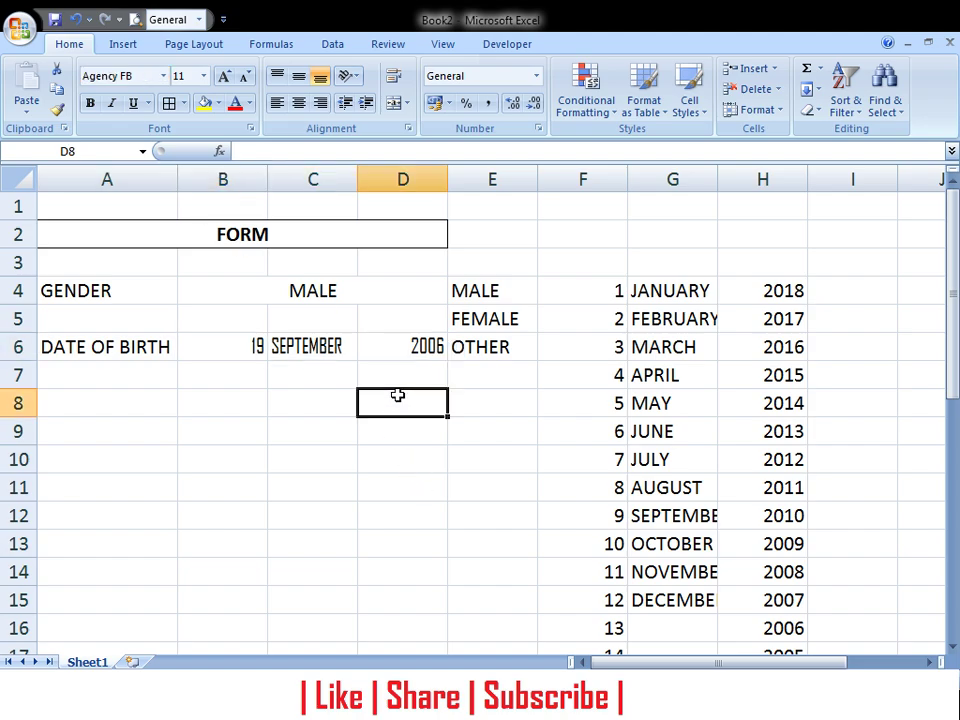
# - Make column D slightly narrower and centre the date values in B6:D6
pyautogui.moveTo(446, 177); pyautogui.dragTo(416, 180)
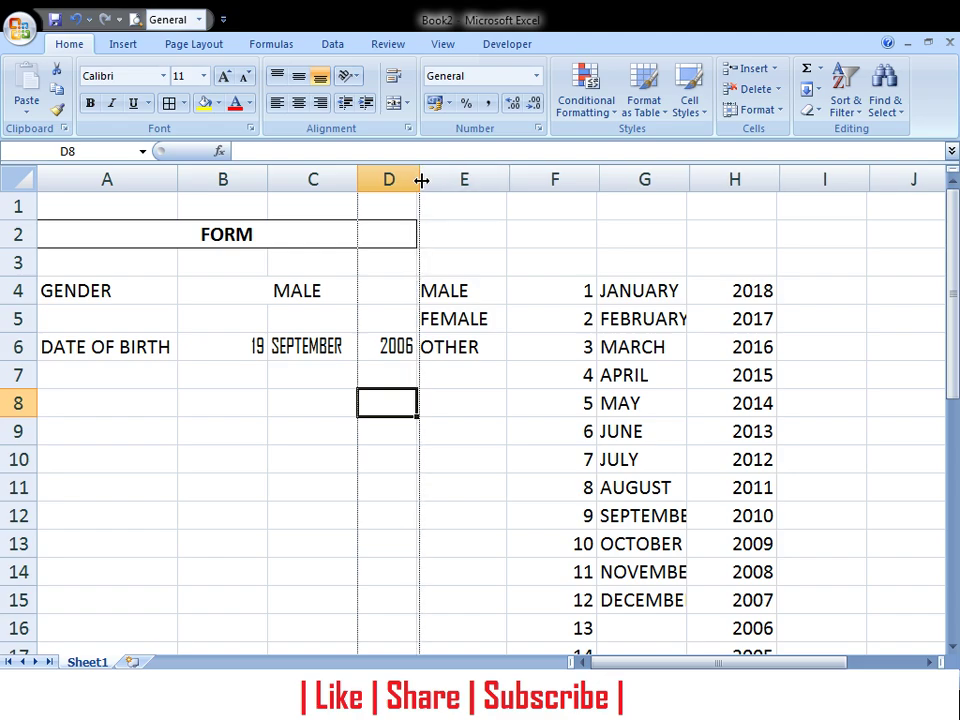
pyautogui.moveTo(418, 178); pyautogui.dragTo(422, 178)
pyautogui.press('Down')
pyautogui.press('Down')
pyautogui.moveTo(390, 346); pyautogui.dragTo(222, 346)
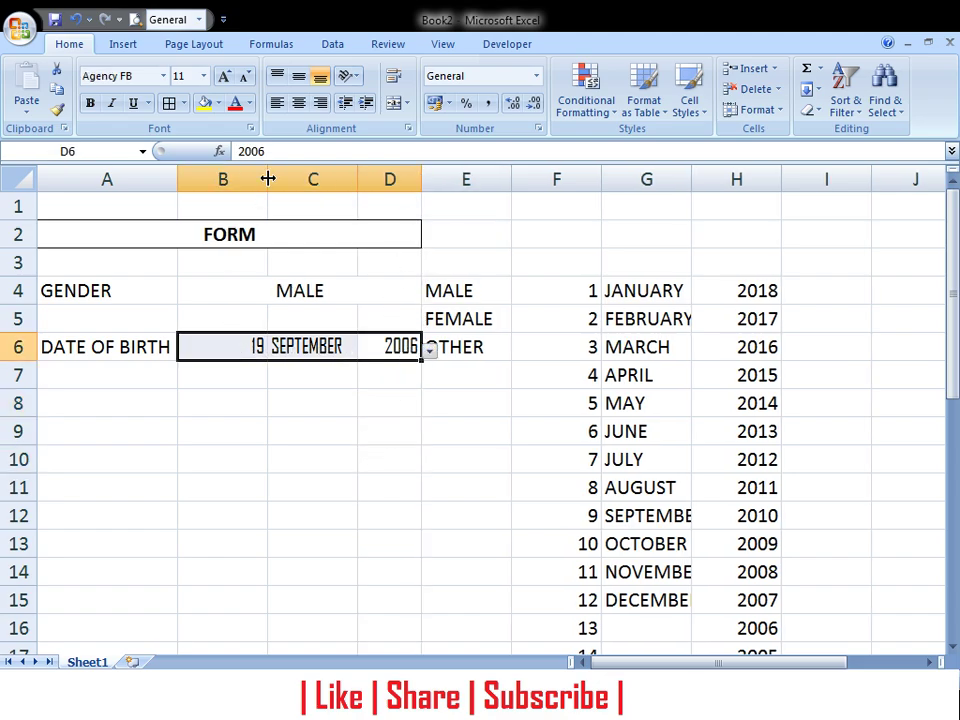
pyautogui.click(298, 103)
pyautogui.click(320, 409)
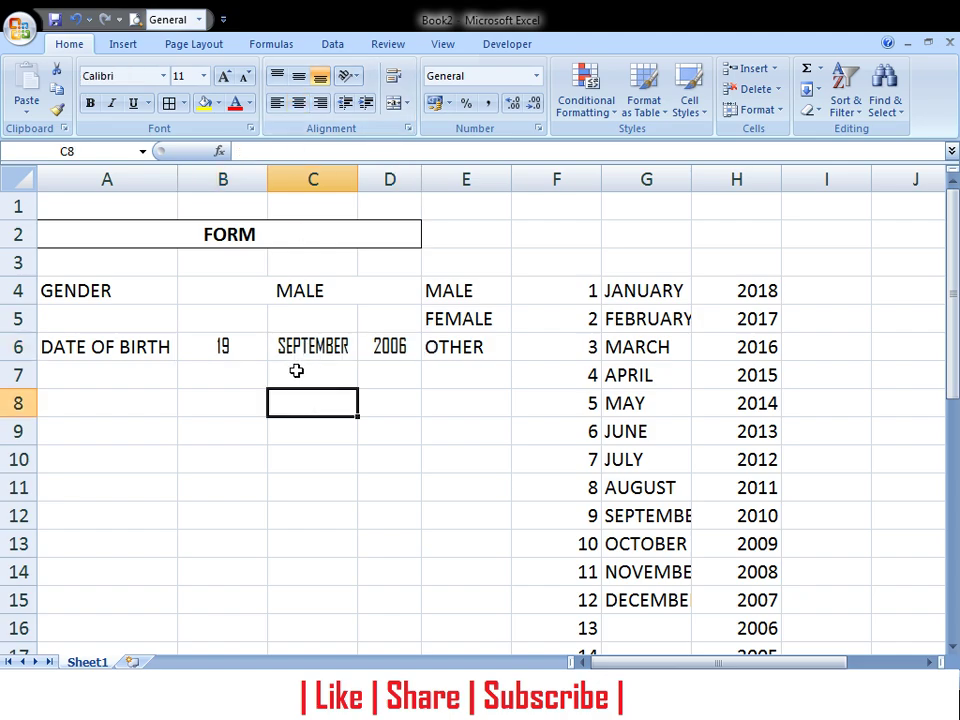
pyautogui.moveTo(247, 341)
pyautogui.mouseDown()
pyautogui.moveTo(375, 339)
pyautogui.moveTo(17, 345)
pyautogui.mouseUp()
pyautogui.click(377, 377)
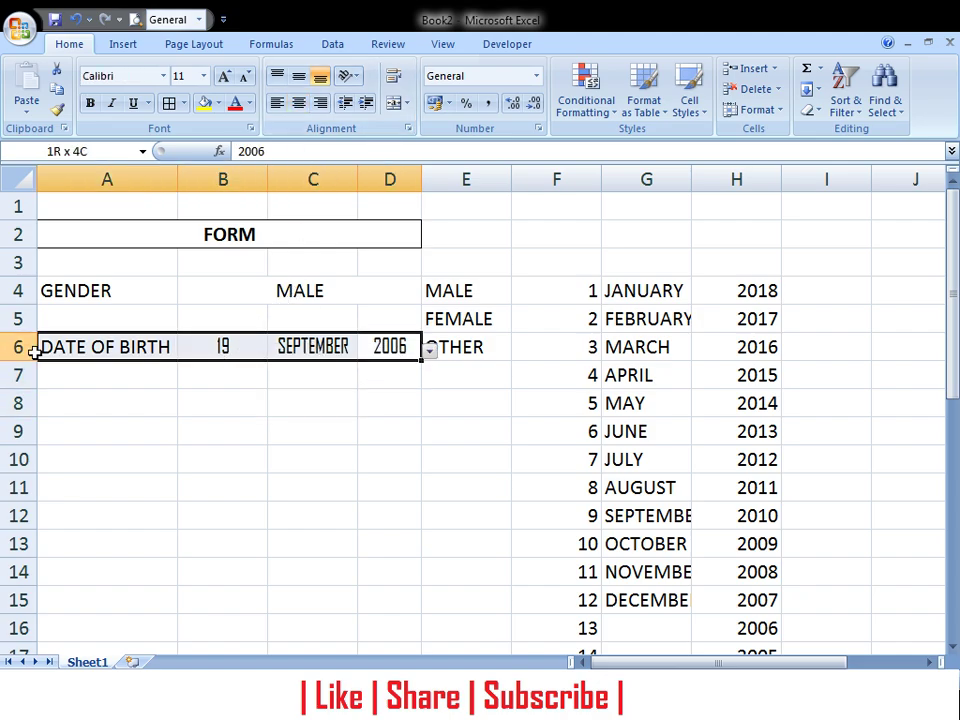
# - Apply All Borders to the date of birth row A6:D6 and the gender row A4:D4
pyautogui.click(169, 103)
pyautogui.click(300, 400)
pyautogui.moveTo(390, 290); pyautogui.dragTo(96, 288)
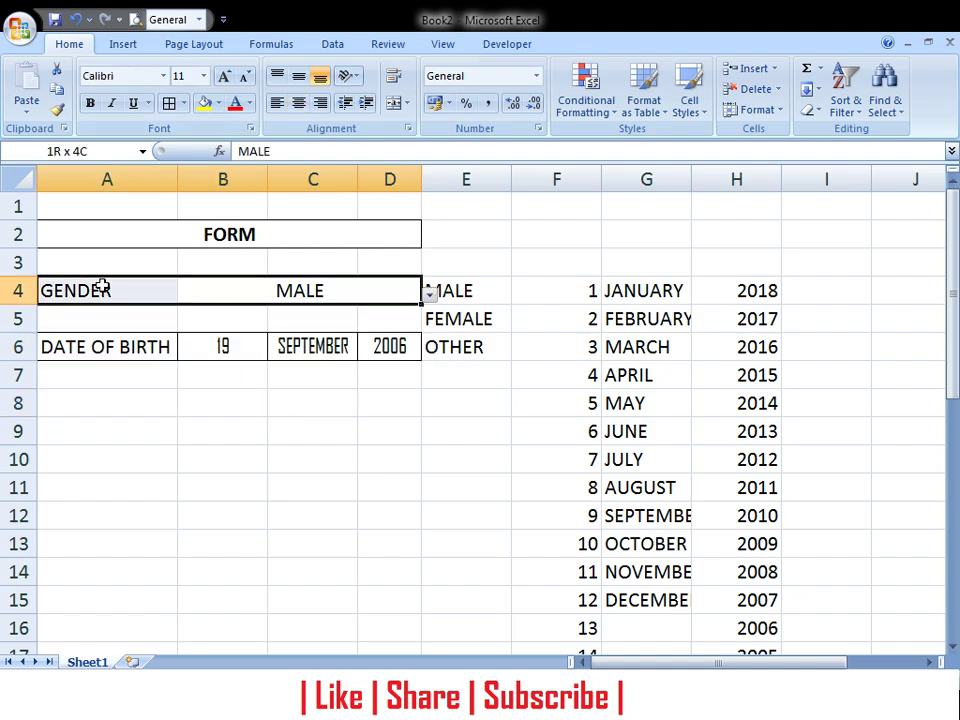
pyautogui.click(169, 103)
pyautogui.click(291, 467)
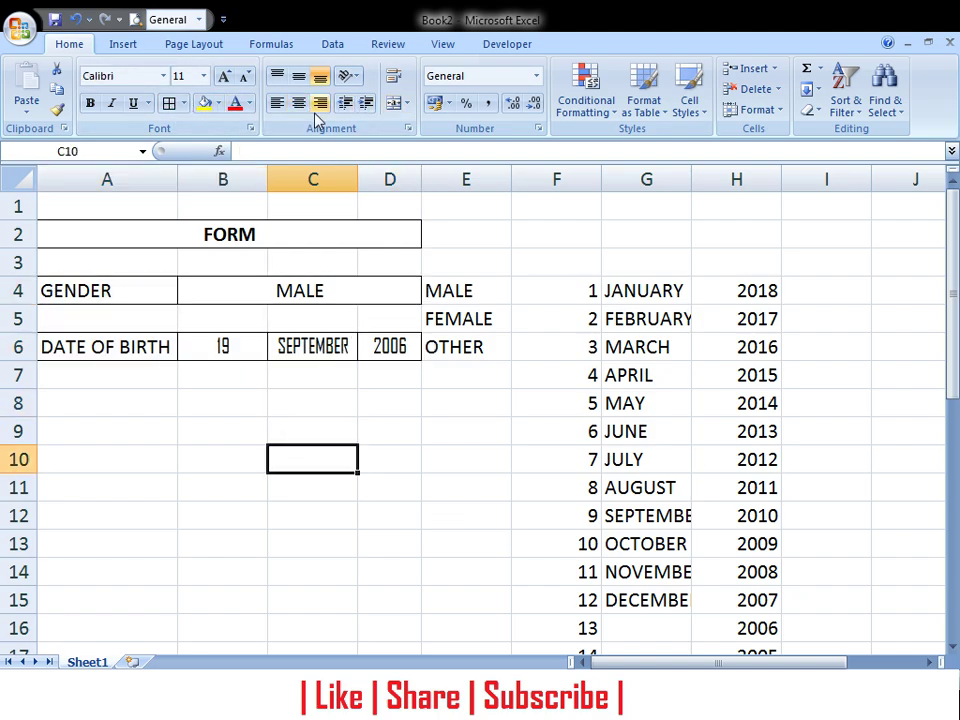
# - Choose OTHER from the gender dropdown in B4
pyautogui.click(331, 292)
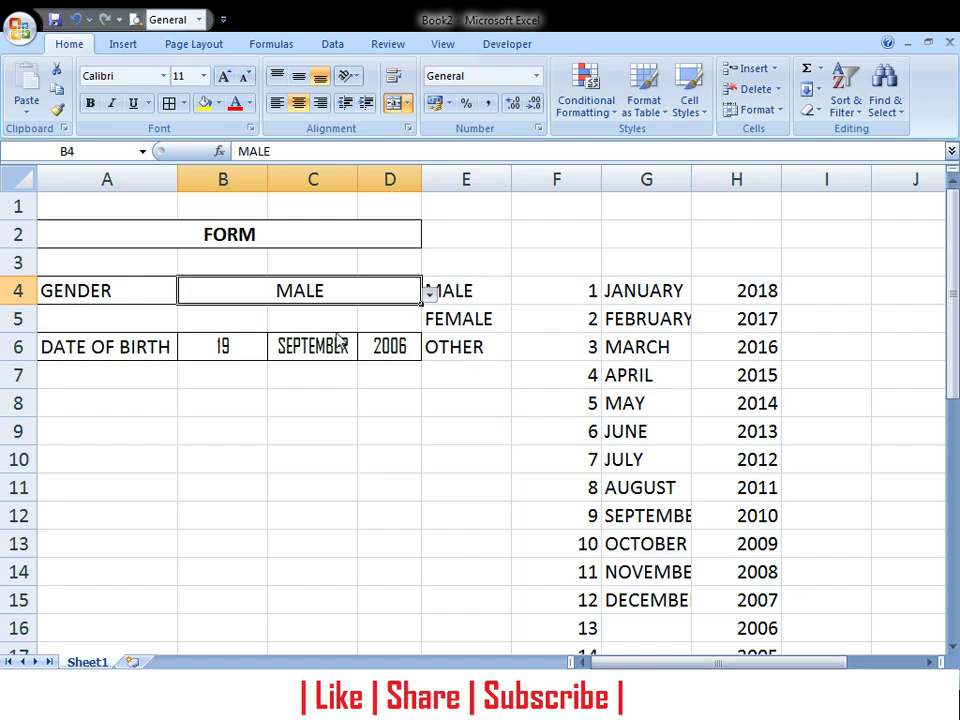
pyautogui.hotkey('alt', 'Down')
pyautogui.click(338, 340)
pyautogui.click(312, 403)
# - Copy the Agency FB formatting from day cell B6 onto the gender cell with Format Painter
pyautogui.click(274, 291)
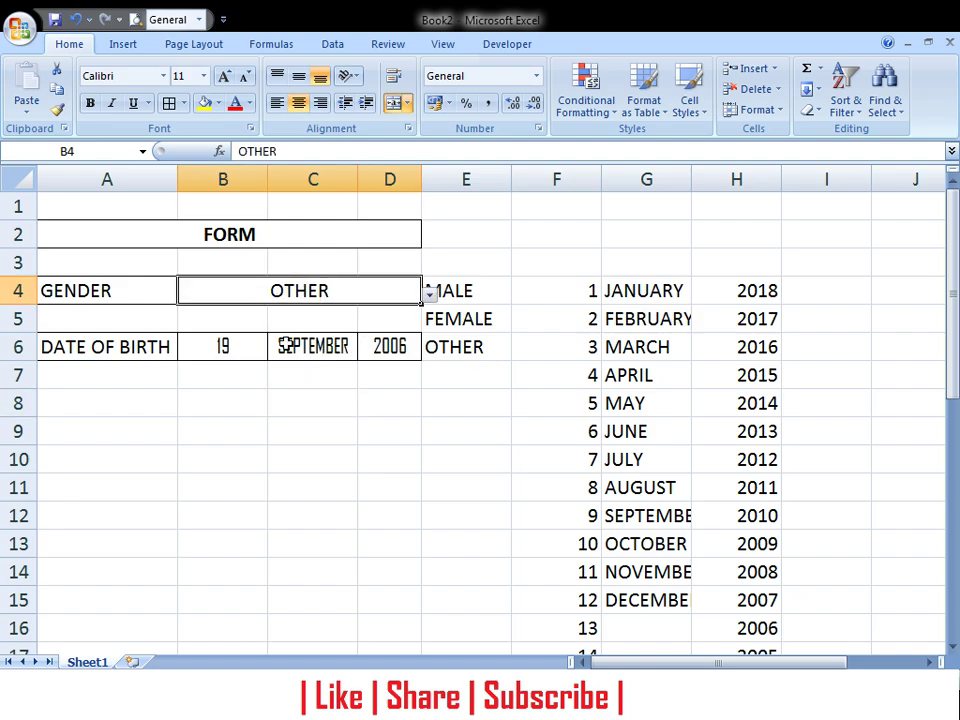
pyautogui.click(222, 346)
pyautogui.click(56, 110)
pyautogui.click(320, 287)
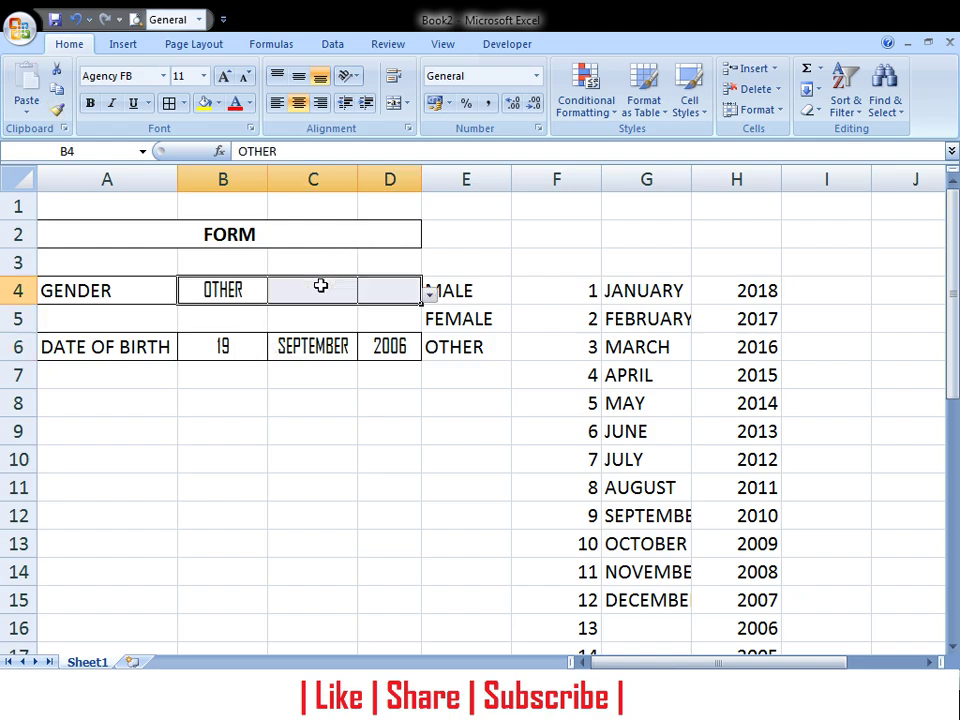
# - Merge and centre the OTHER gender value across B4:D4
pyautogui.moveTo(240, 290); pyautogui.dragTo(390, 290)
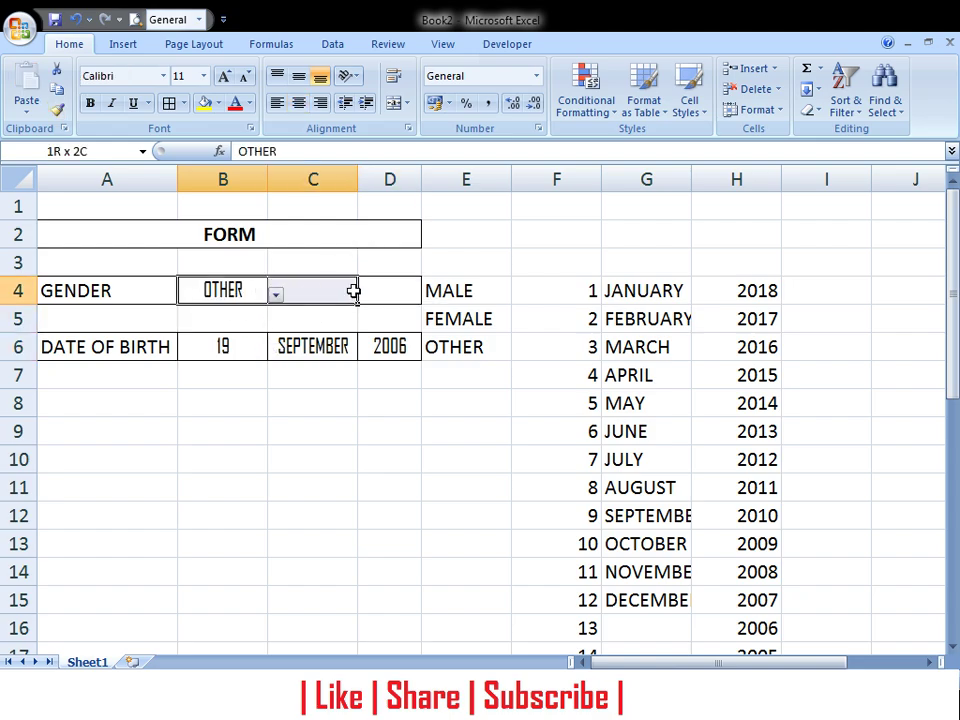
pyautogui.click(396, 104)
pyautogui.click(328, 311)
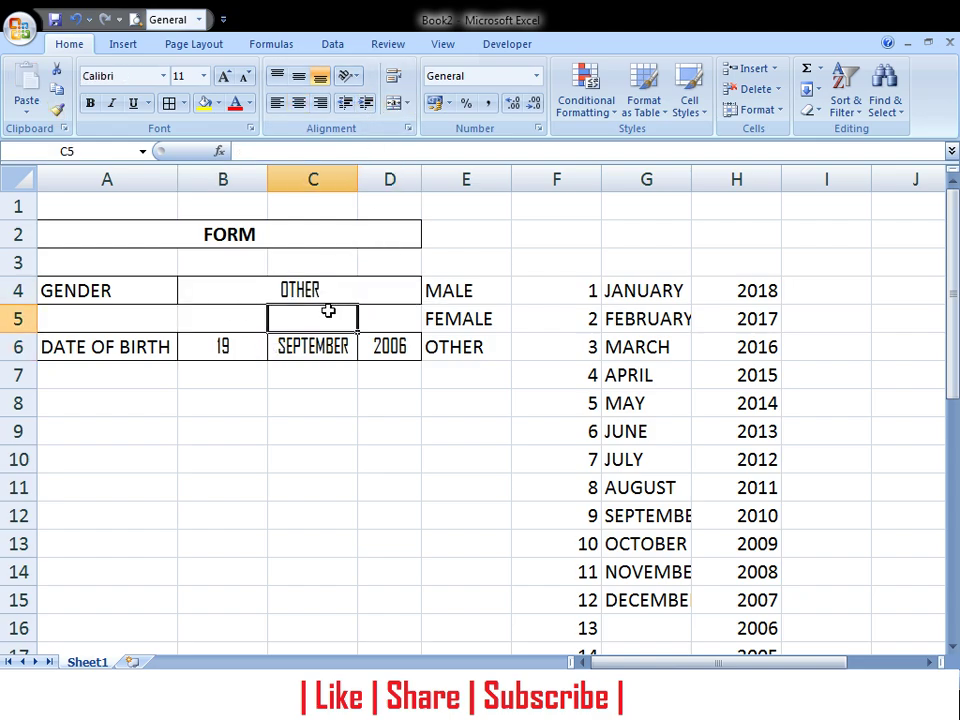
pyautogui.click(390, 289)
pyautogui.click(432, 290)
pyautogui.click(398, 292)
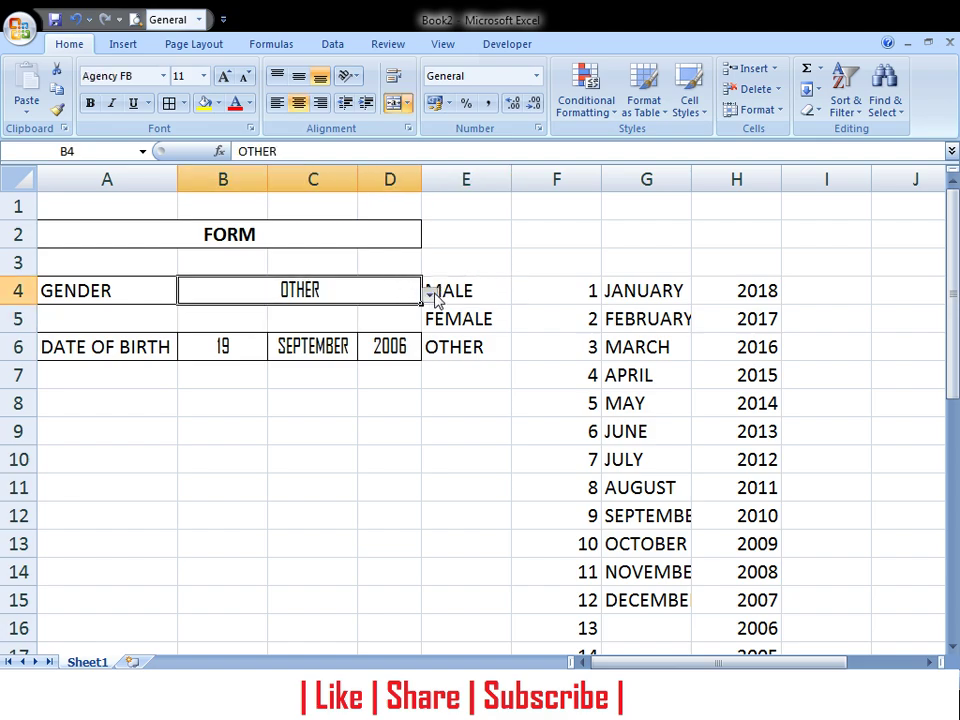
pyautogui.click(568, 255)
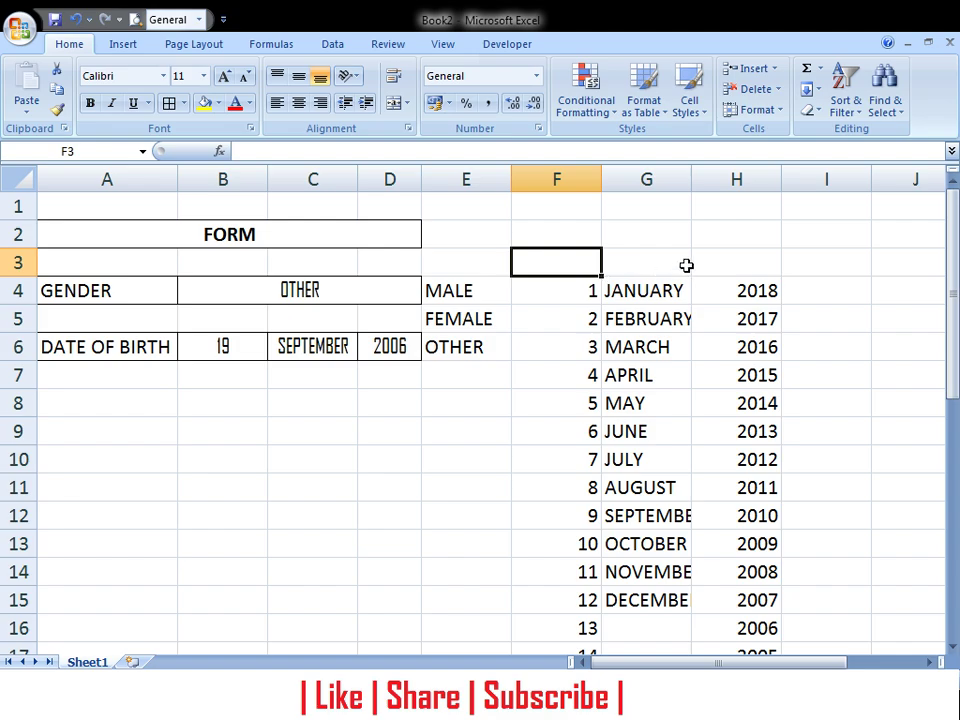
# - Hide the gender, day, month and year source columns E to H with Ctrl+0
pyautogui.moveTo(736, 179); pyautogui.dragTo(475, 178)
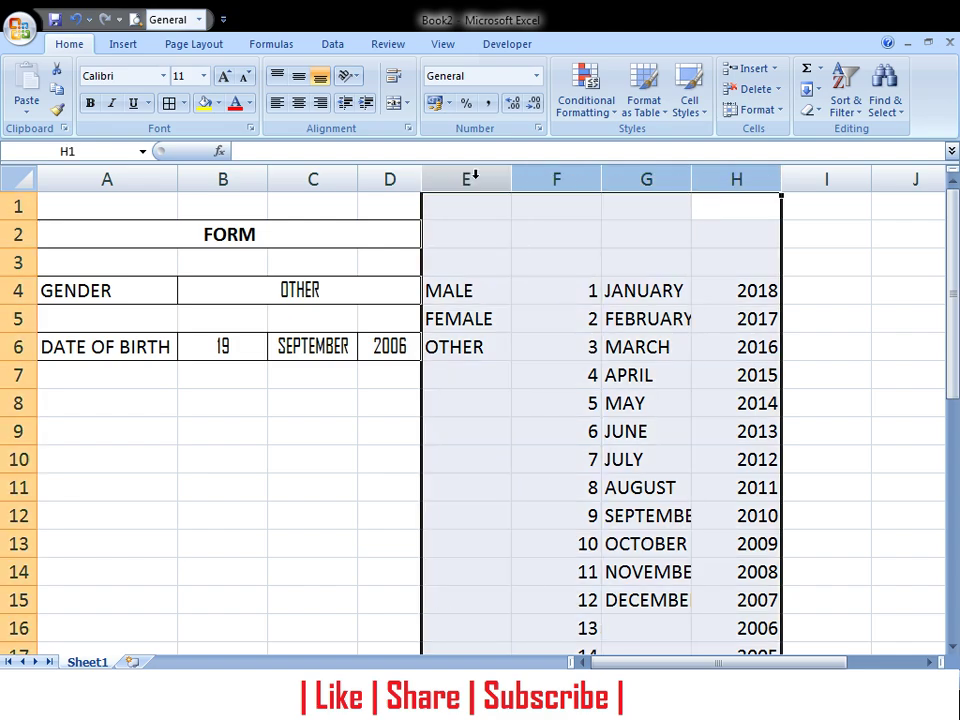
pyautogui.hotkey('ctrl', '0')
pyautogui.click(374, 486)
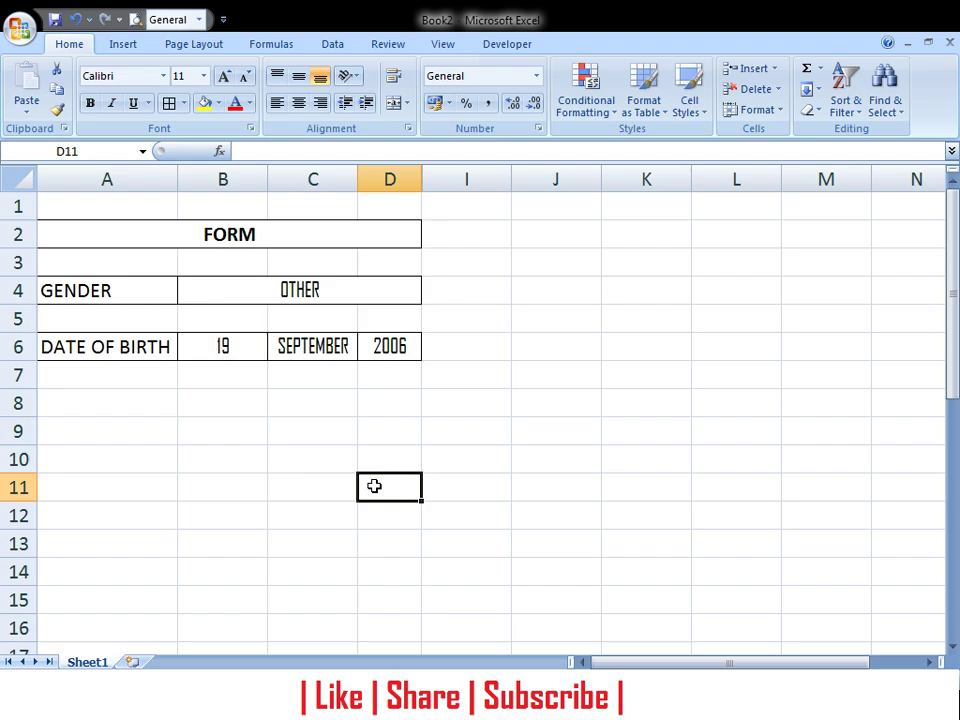